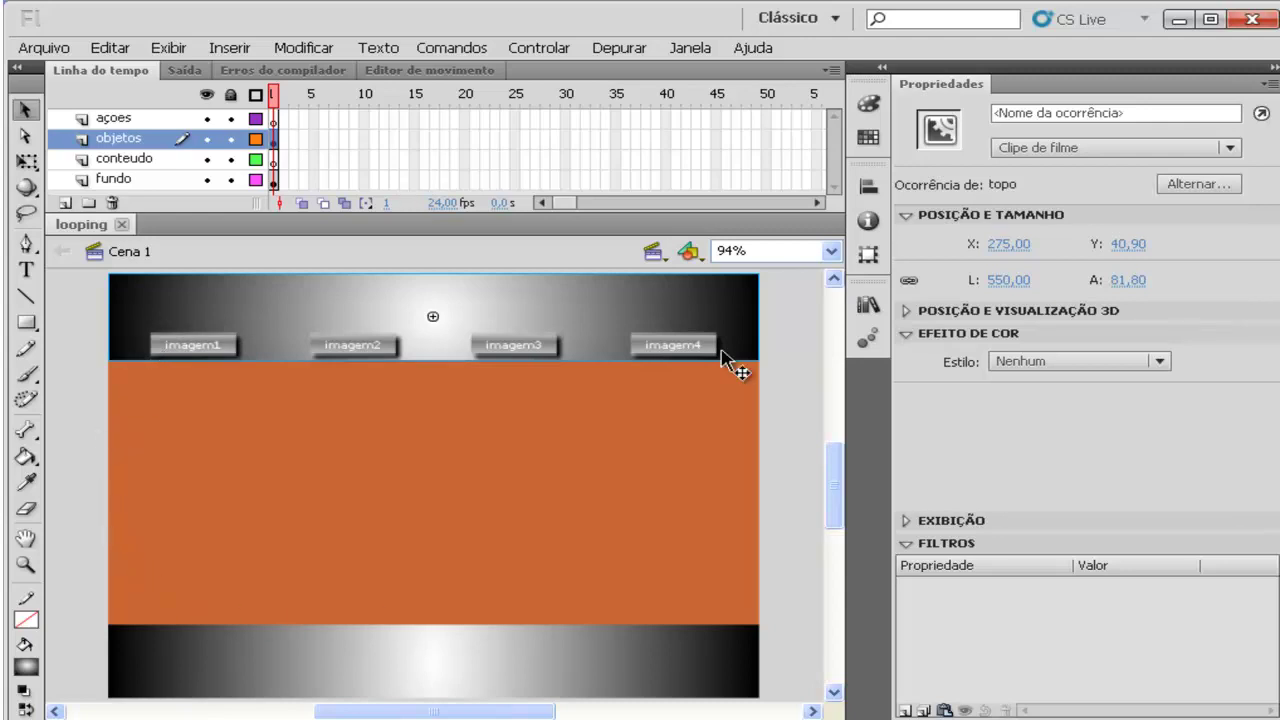
drag(558, 304, 565, 428)
click(617, 622)
drag(617, 620, 617, 657)
drag(612, 452, 751, 423)
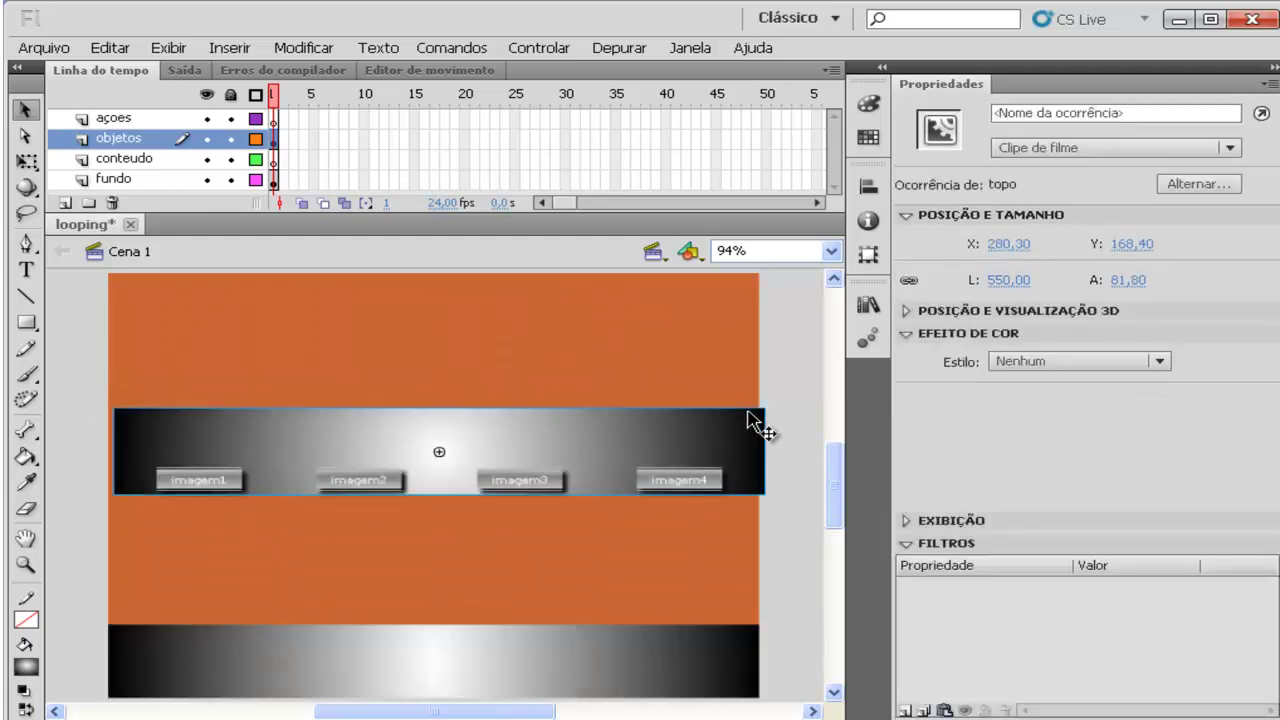
key(ctrl+z)
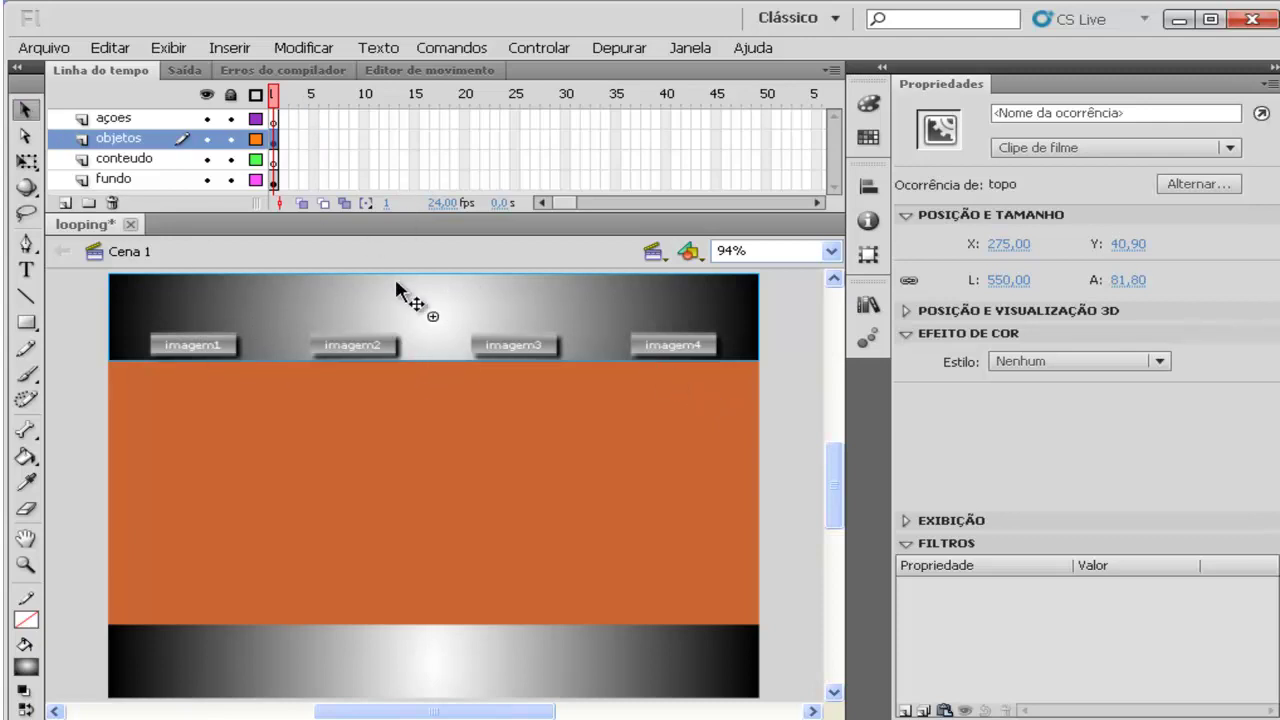
Step: Give the header clip above the orange area the instance name topo
click(1025, 114)
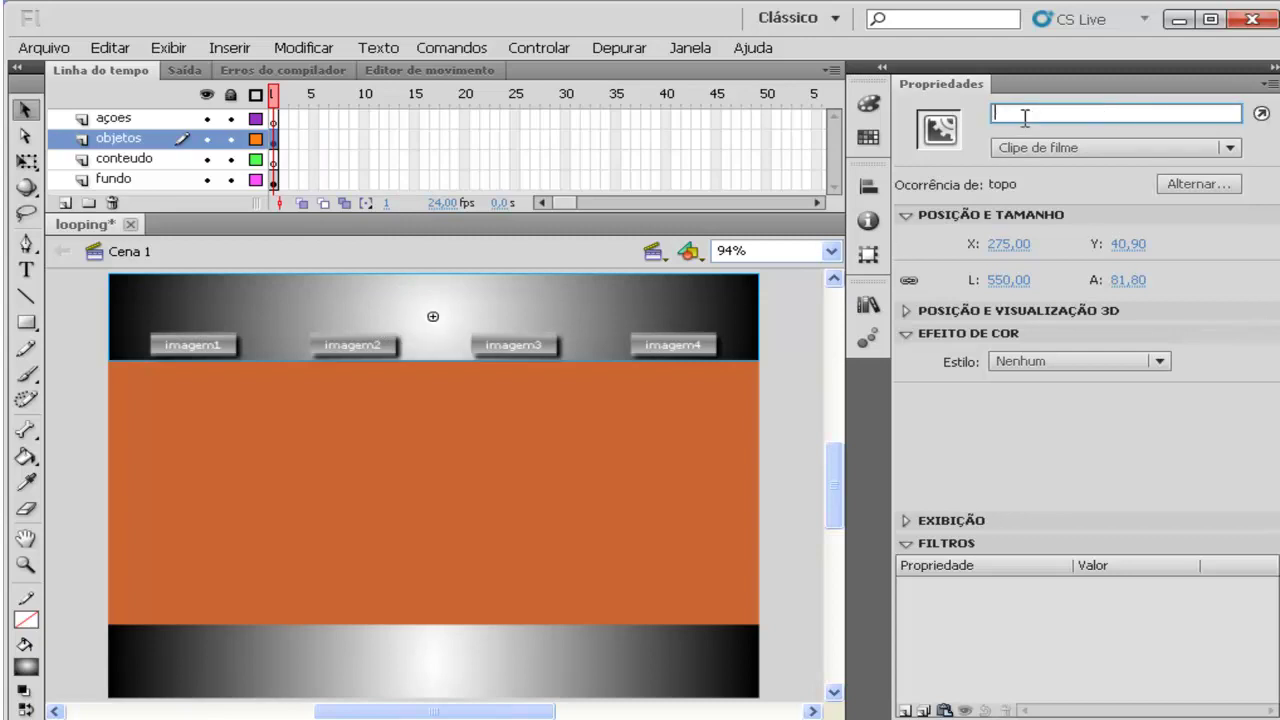
text(topo)
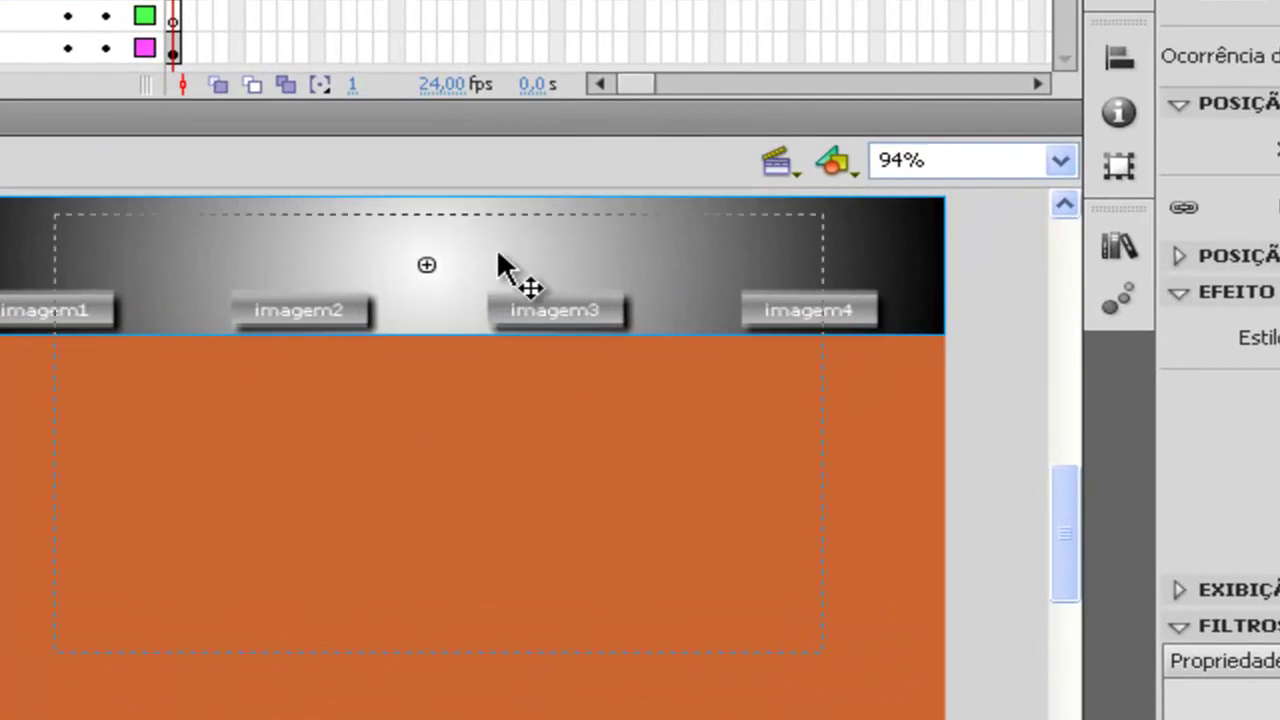
double_click(520, 245)
click(67, 321)
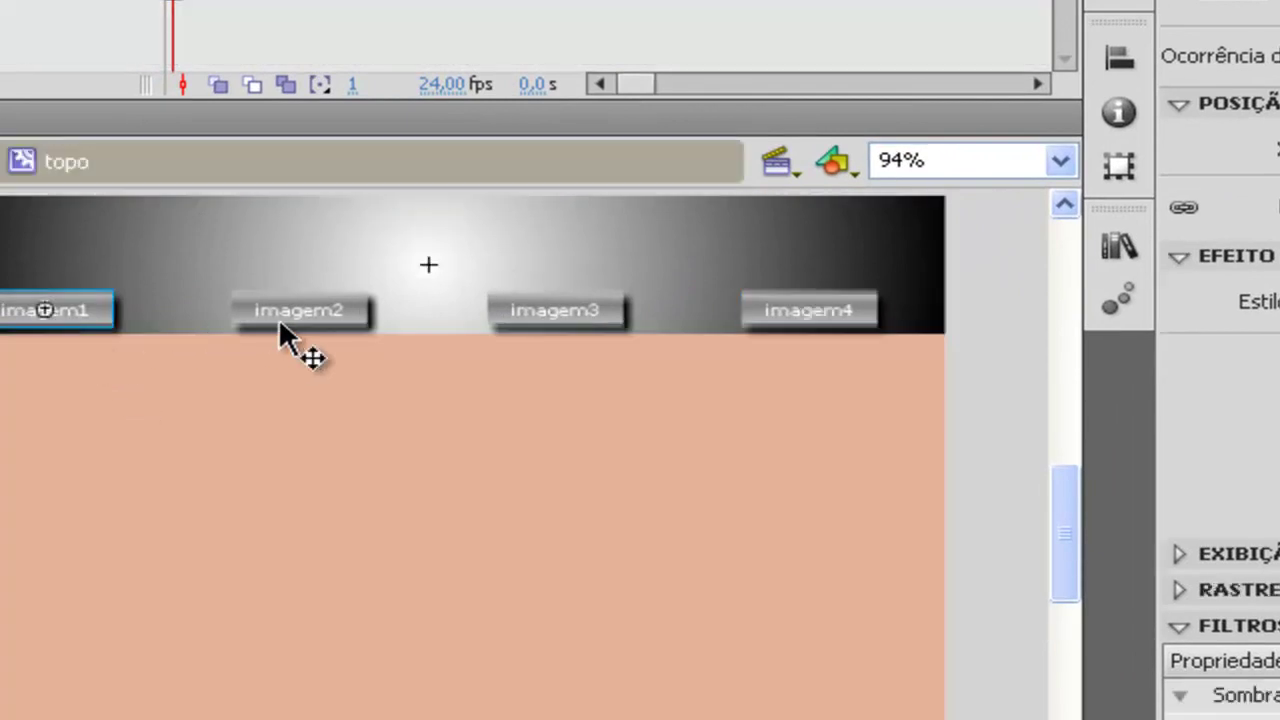
click(320, 318)
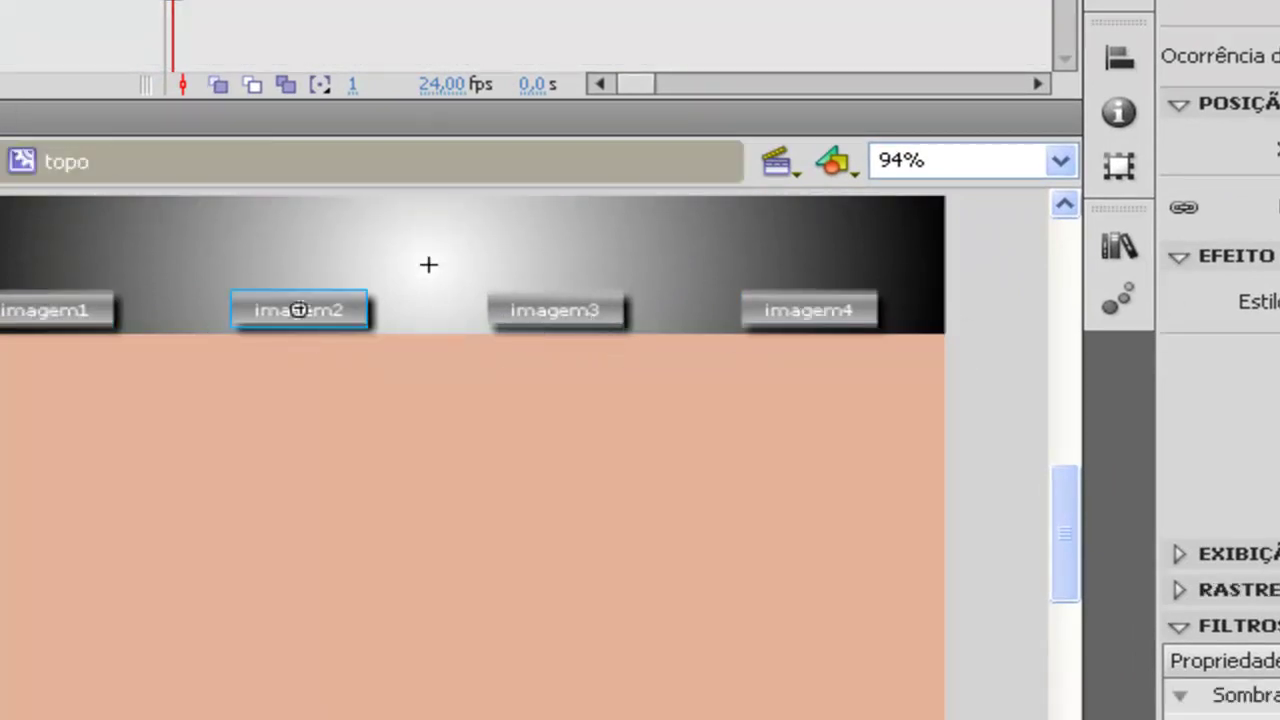
click(78, 5)
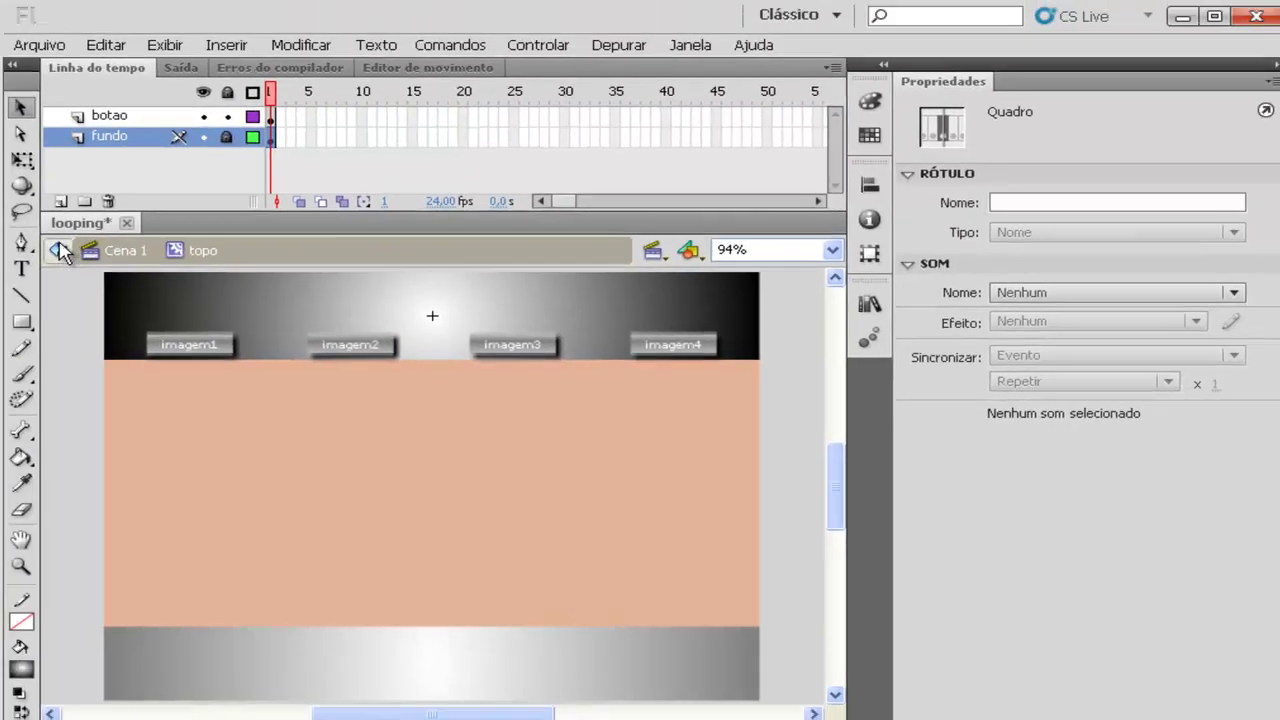
Step: Convert the gradient footer shape on the objetos layer into a movie clip symbol named rodape with top-center registration
double_click(535, 462)
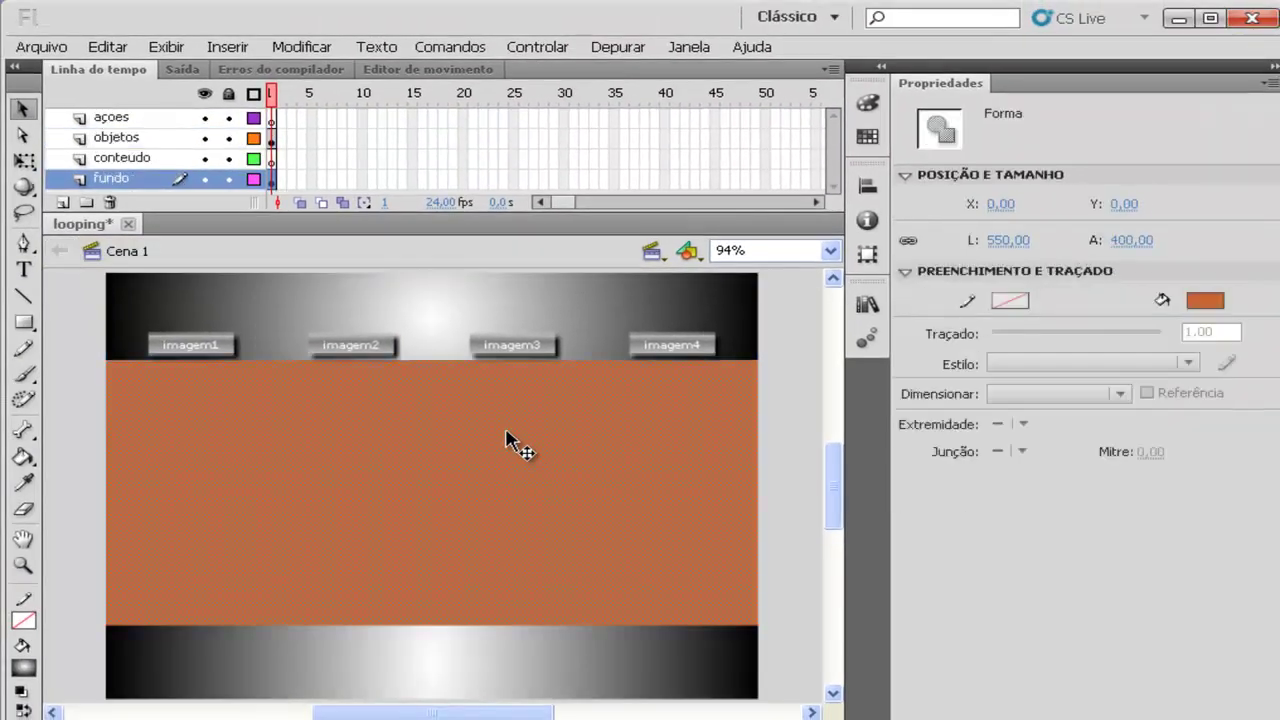
click(512, 656)
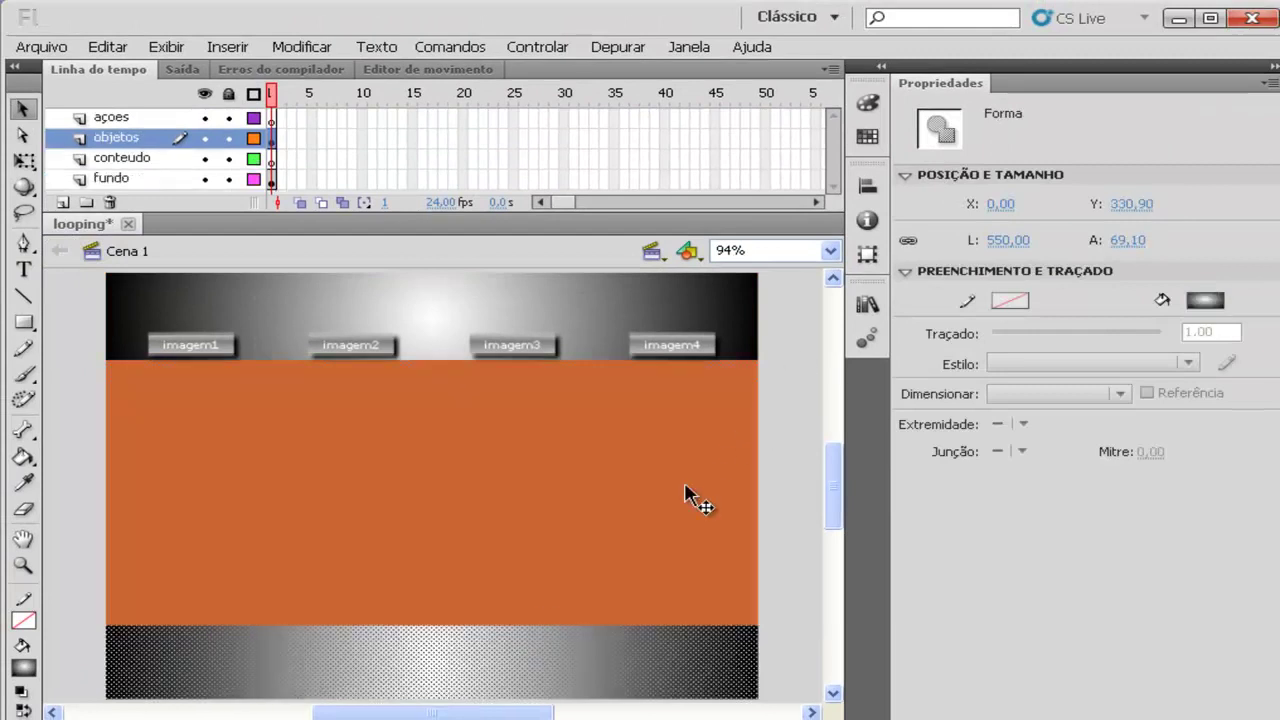
key(F8)
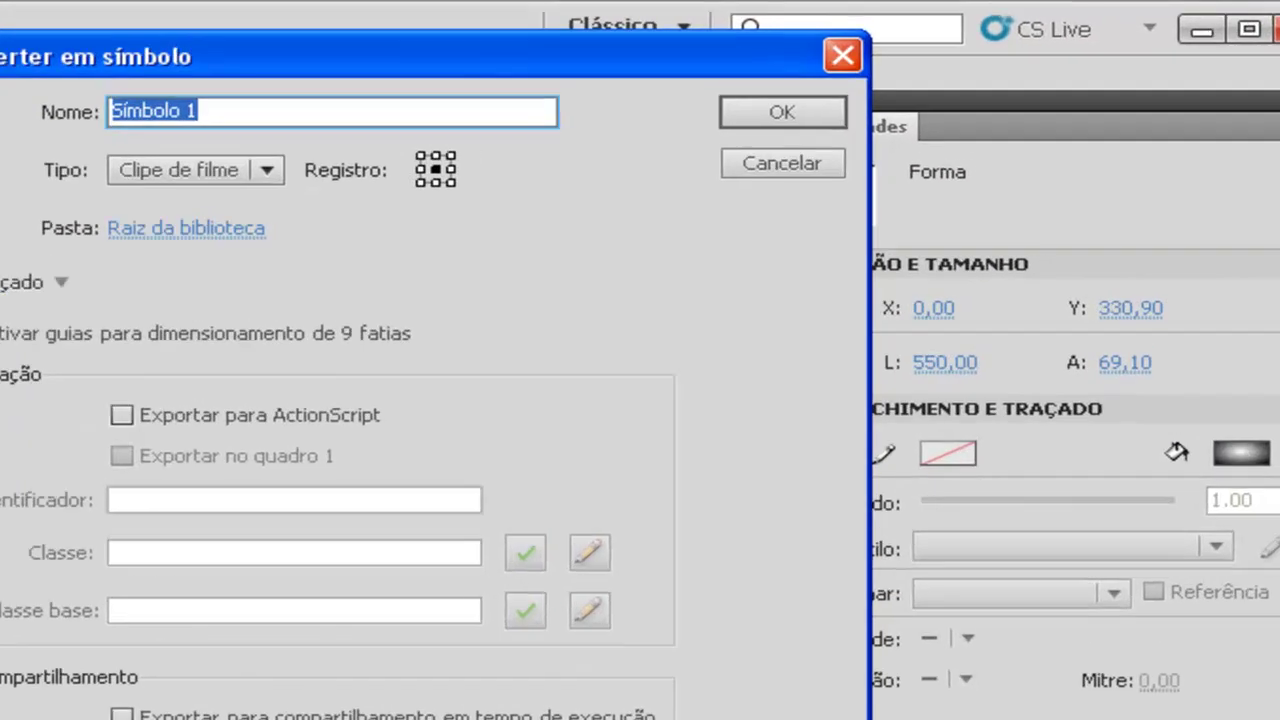
text(rodape)
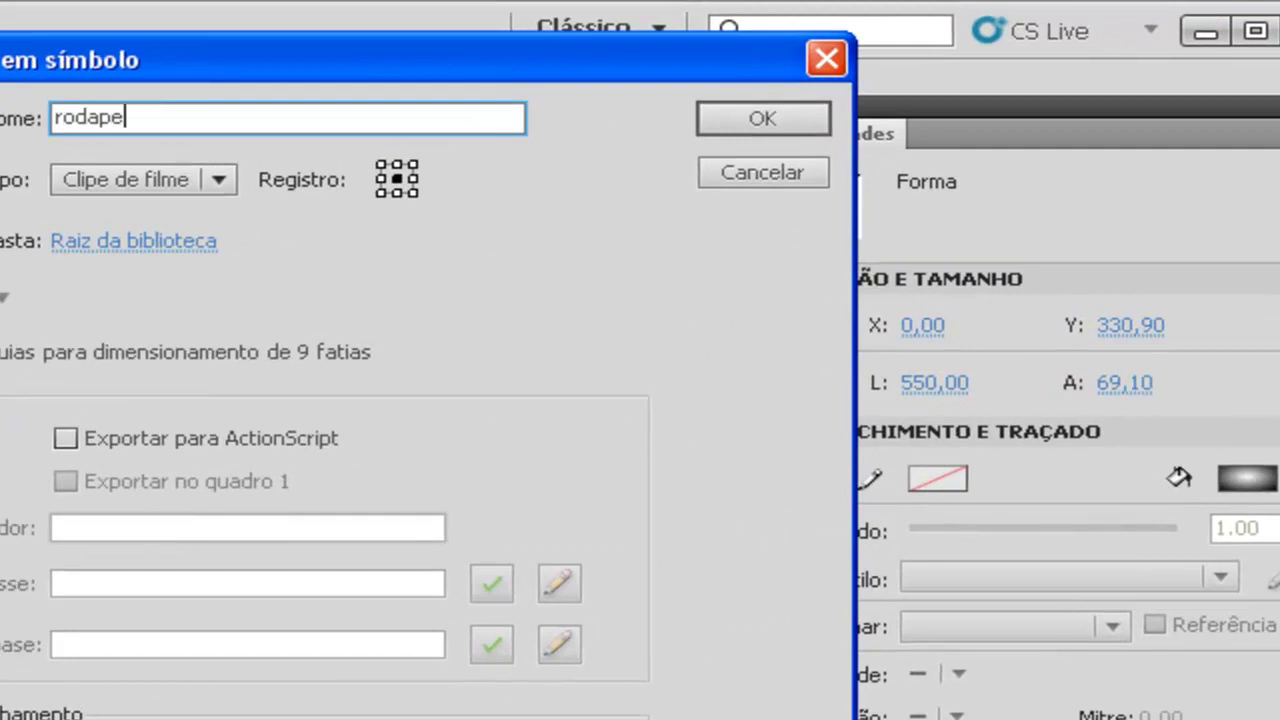
click(397, 163)
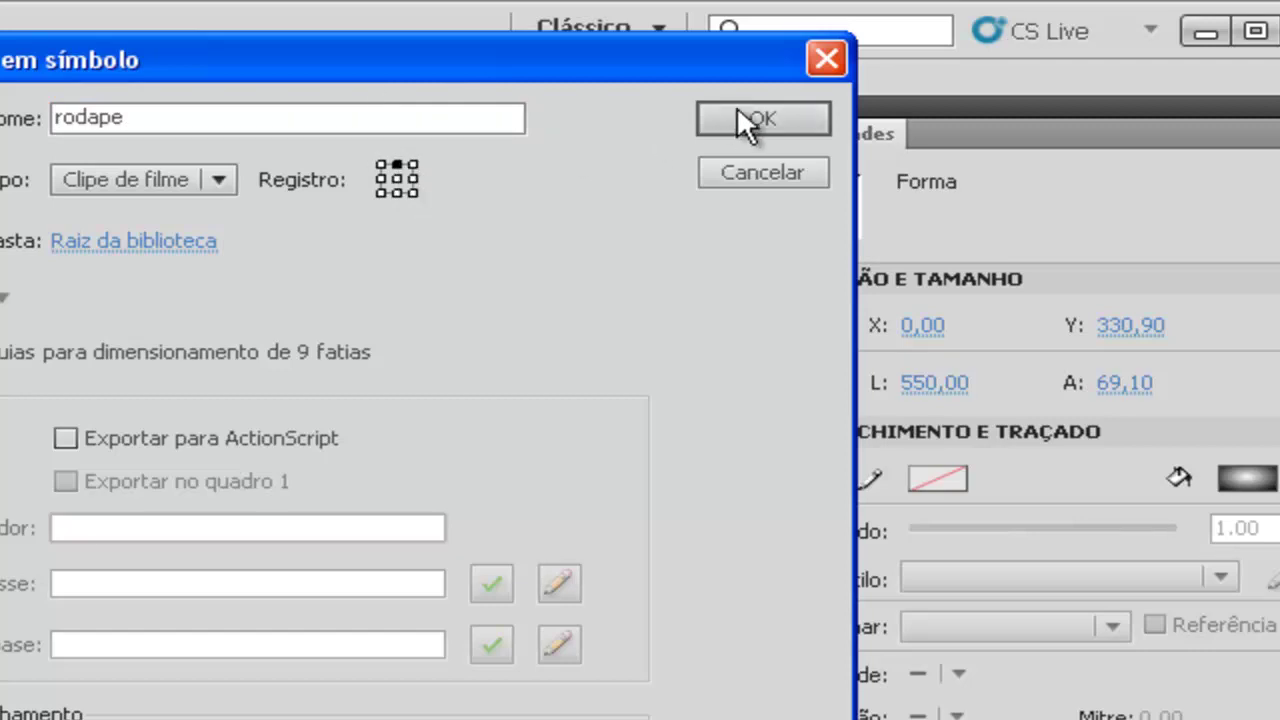
click(4, 297)
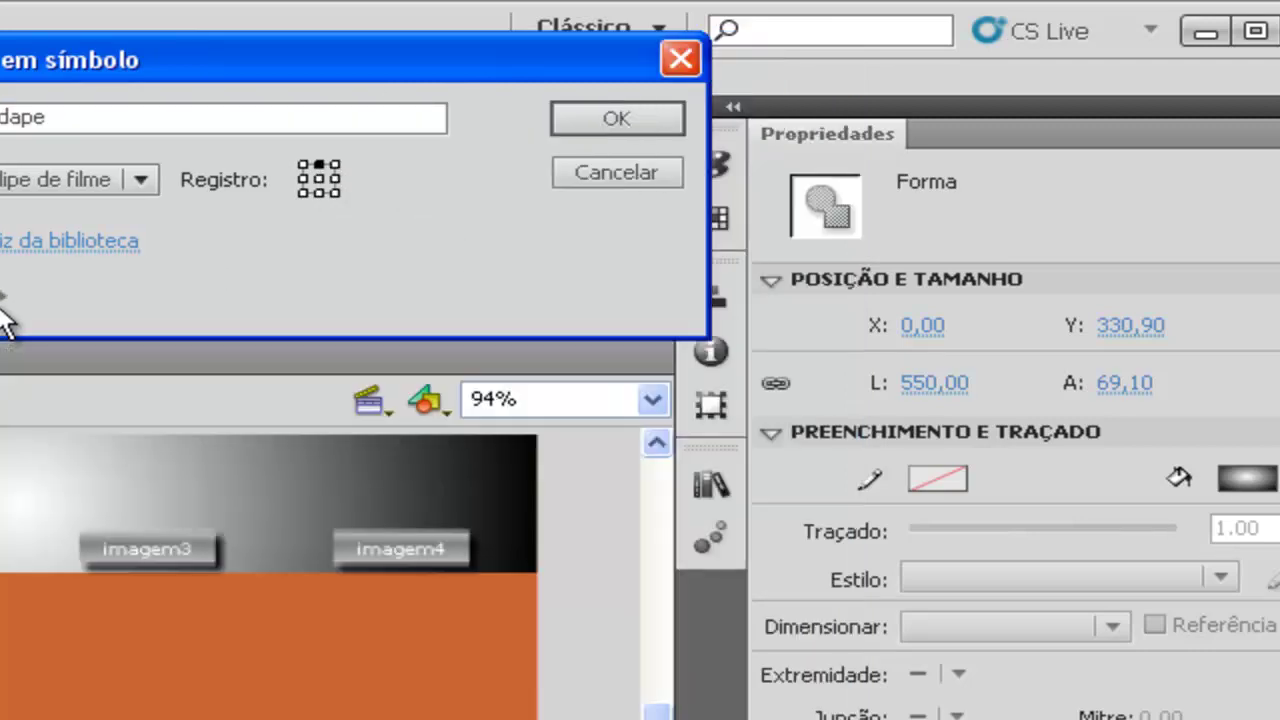
click(318, 163)
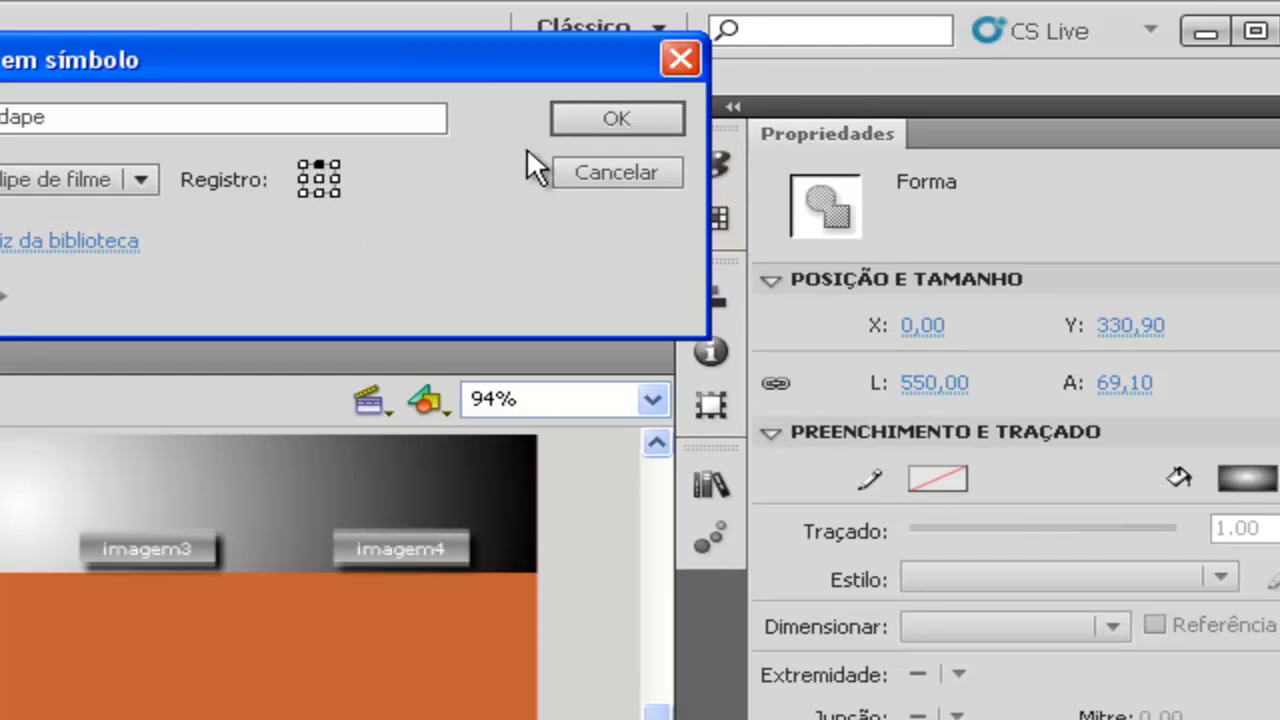
click(577, 128)
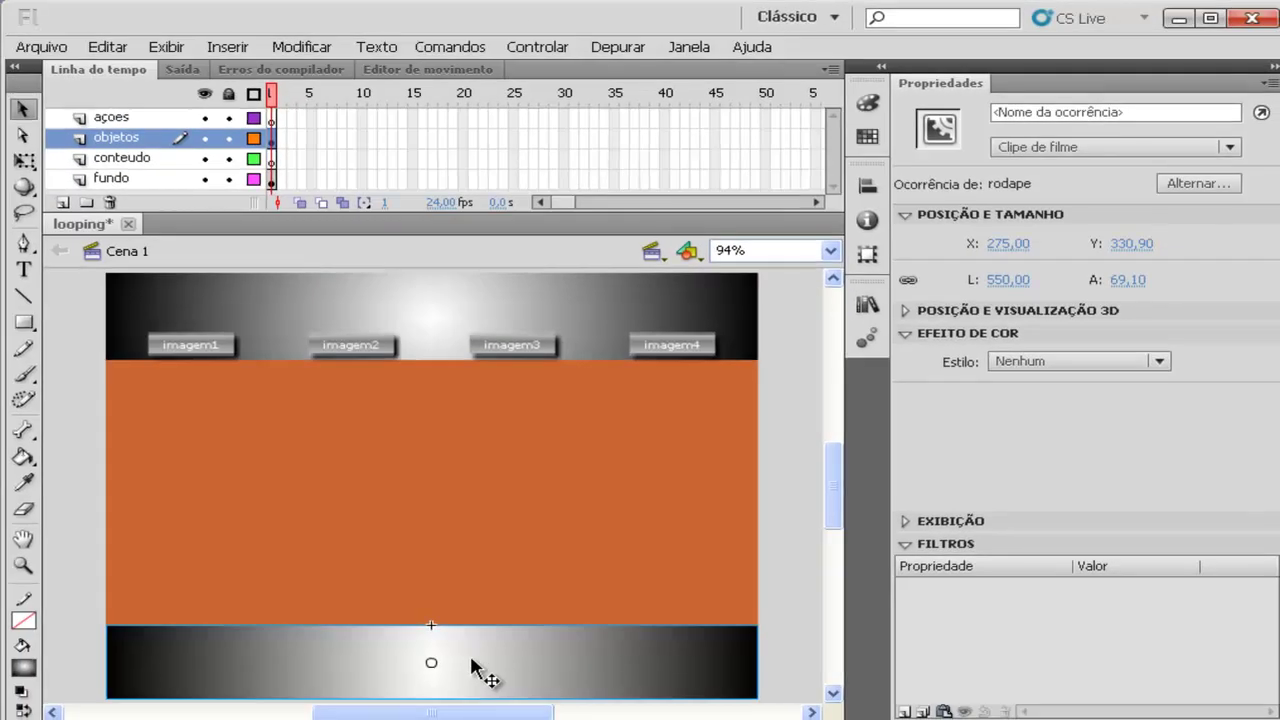
Step: Inside the topo clip, unlock the fundo layer and move its gradient bar up to about Y -80
drag(480, 671, 447, 627)
click(433, 316)
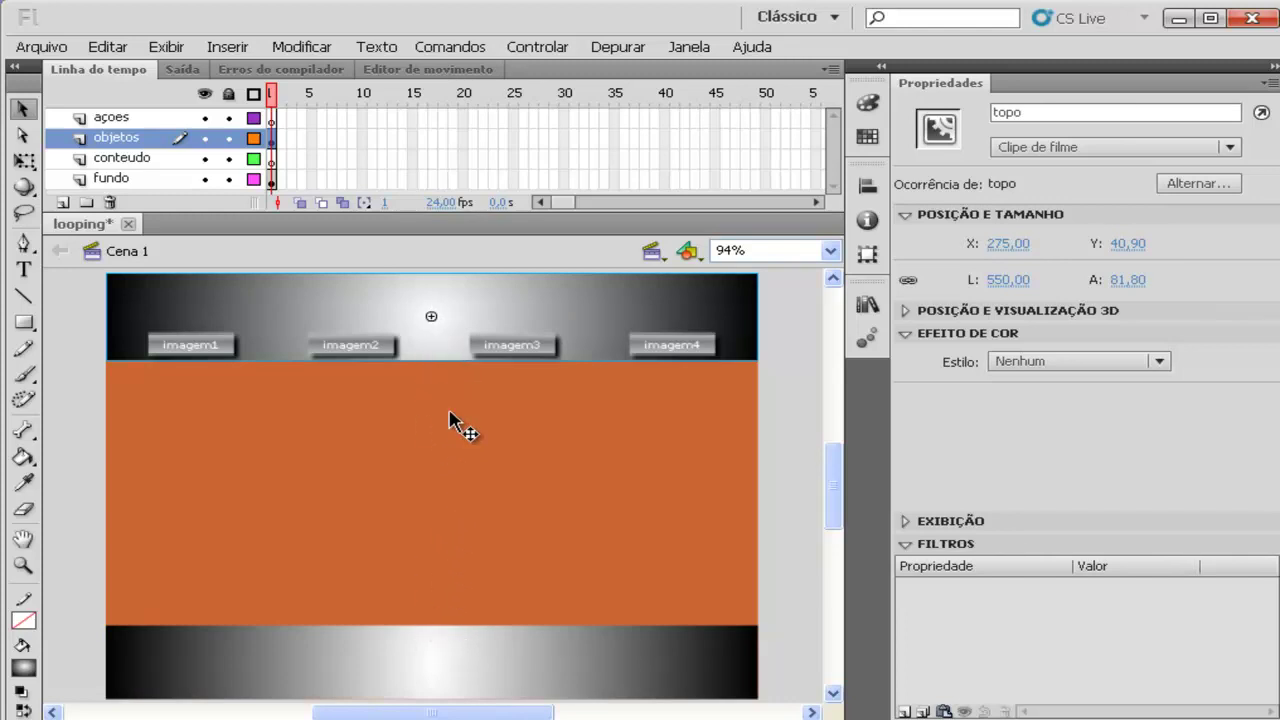
double_click(460, 302)
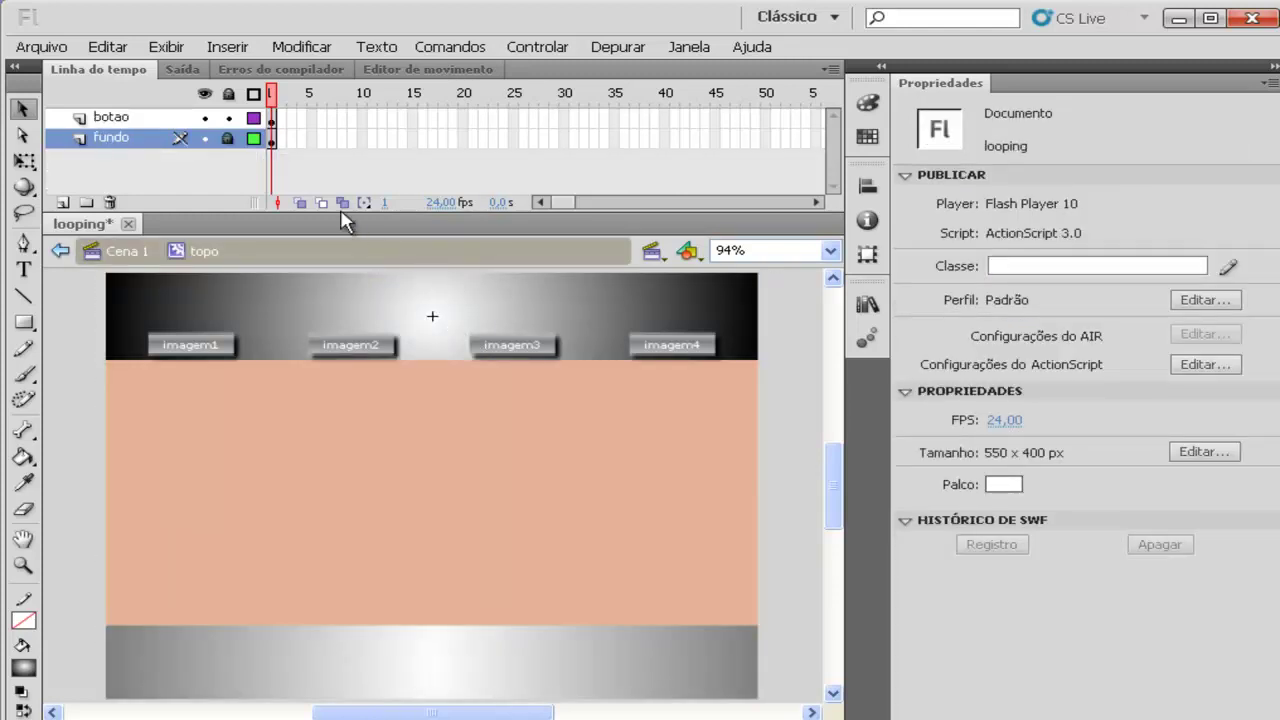
click(228, 142)
drag(495, 312, 500, 280)
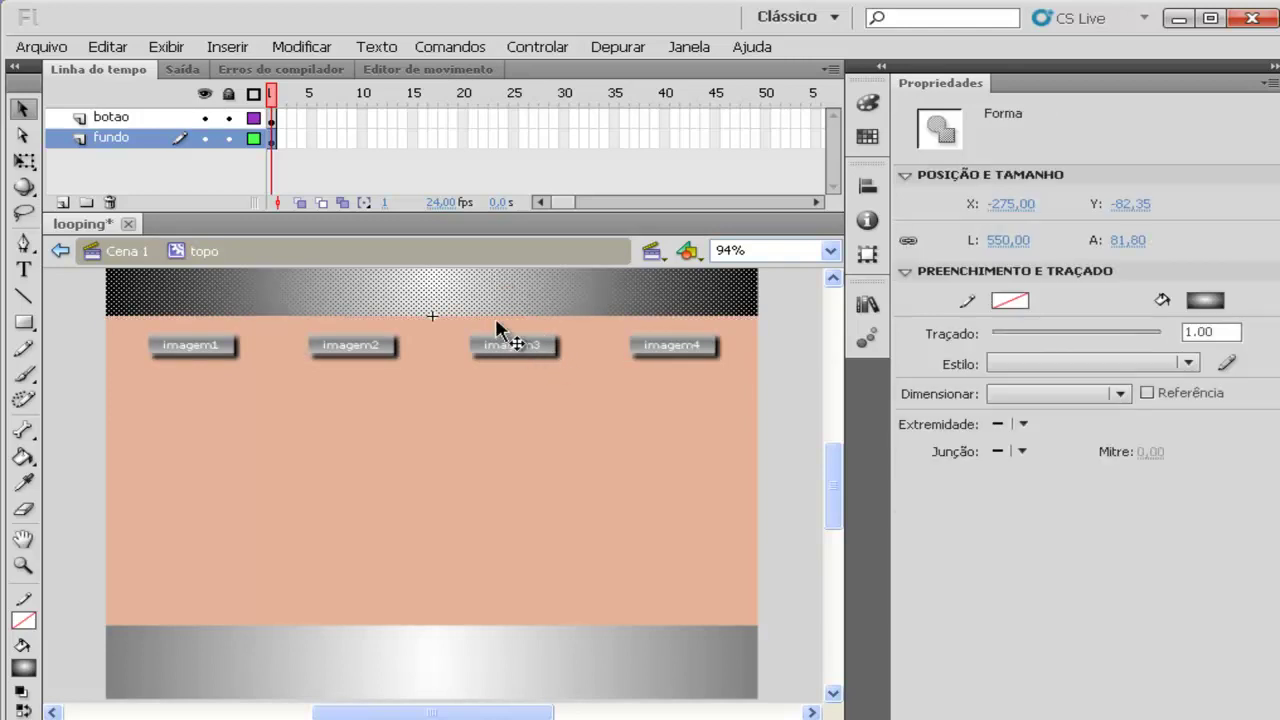
key(Down)
key(Down)
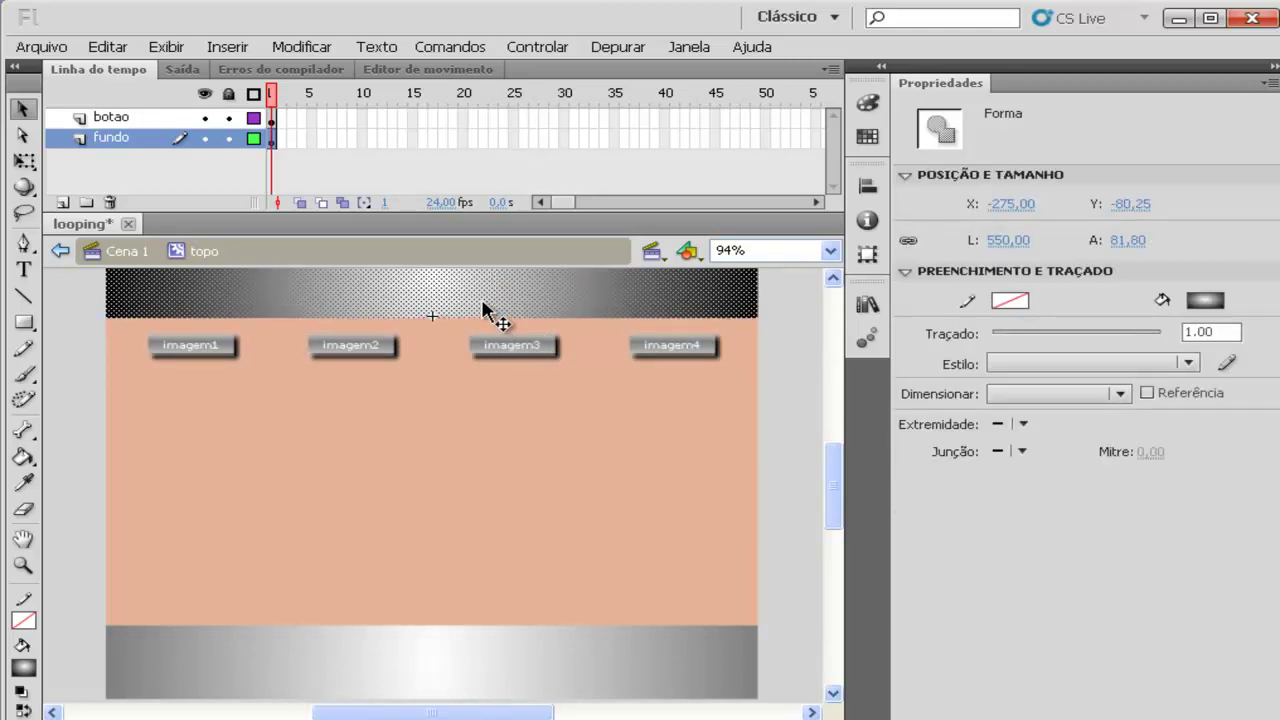
Step: Move the four imagem buttons together up onto the gradient bar, to about Y -23
click(503, 347)
click(503, 350)
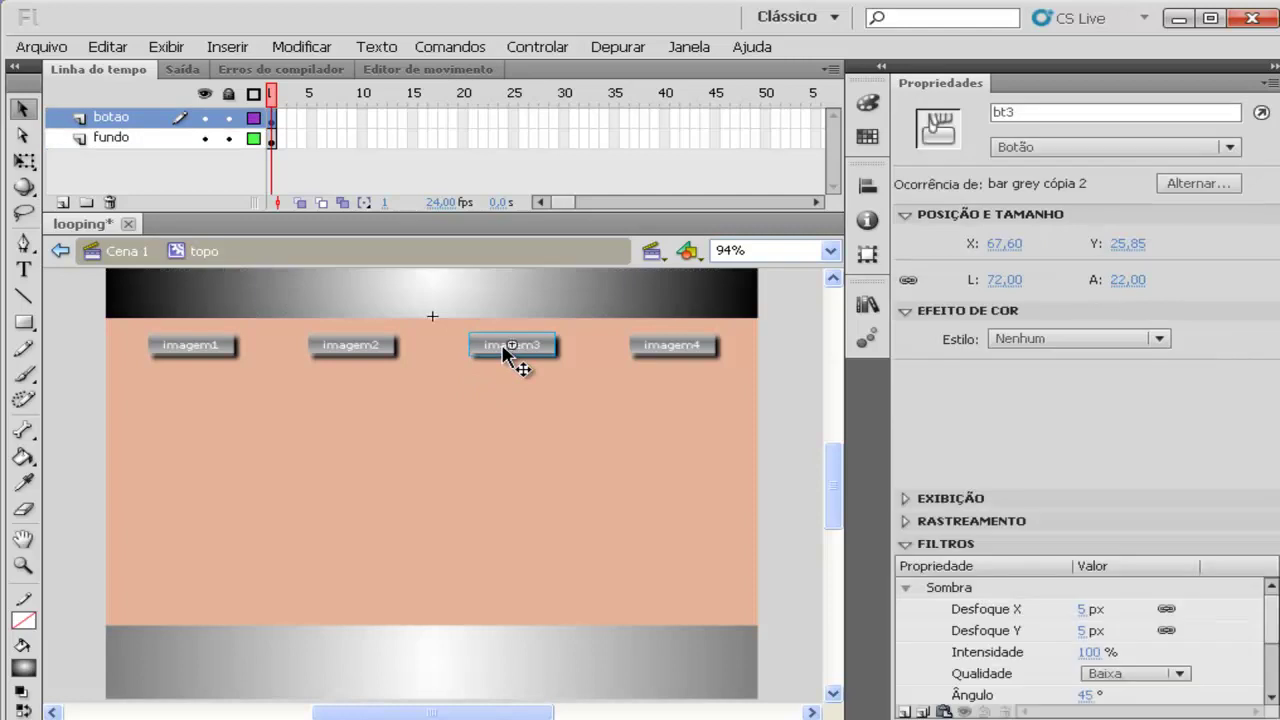
shift+click(378, 350)
shift+click(231, 349)
shift+click(697, 345)
drag(695, 357, 689, 320)
key(Up)
key(Up)
key(Up)
key(Up)
key(Up)
key(Up)
key(Up)
key(Up)
key(Up)
key(Up)
key(Up)
key(Up)
key(Up)
key(Up)
key(Up)
key(Up)
key(Up)
key(Up)
key(Up)
key(Up)
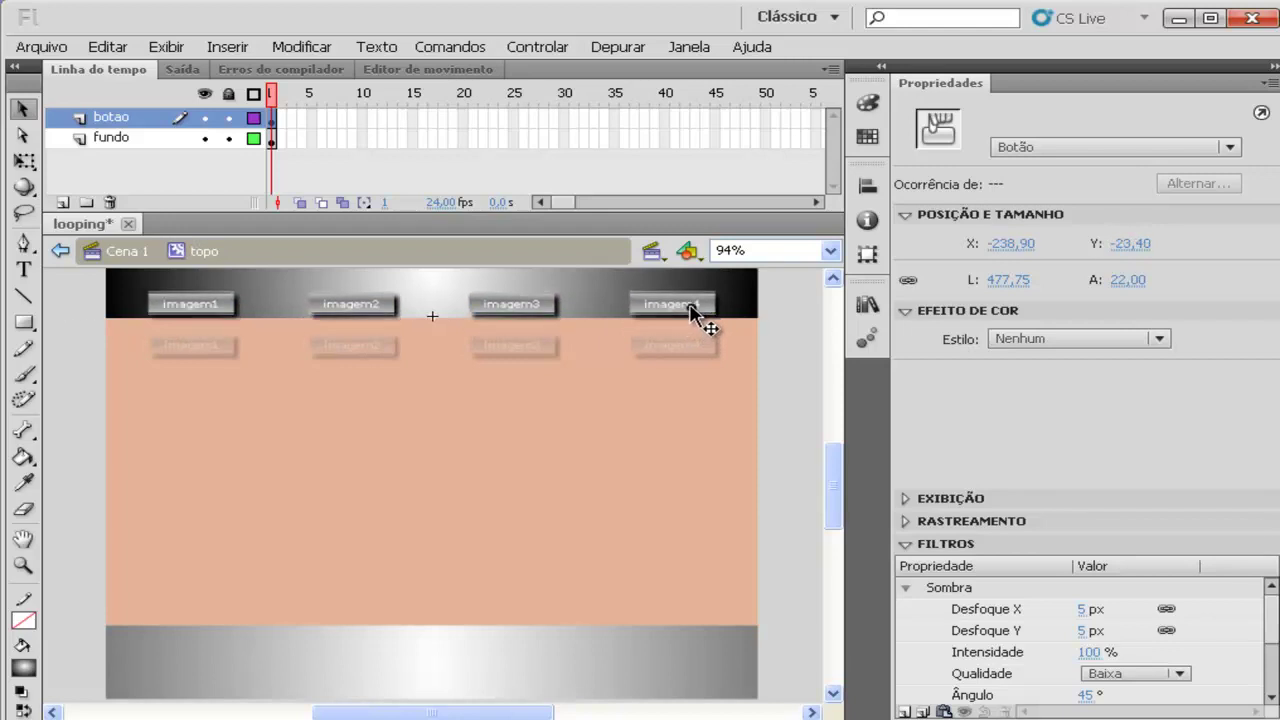
Step: Return to Cena 1 and align the topo clip to the top edge and horizontal center of the stage
click(60, 251)
drag(443, 384, 443, 421)
click(867, 186)
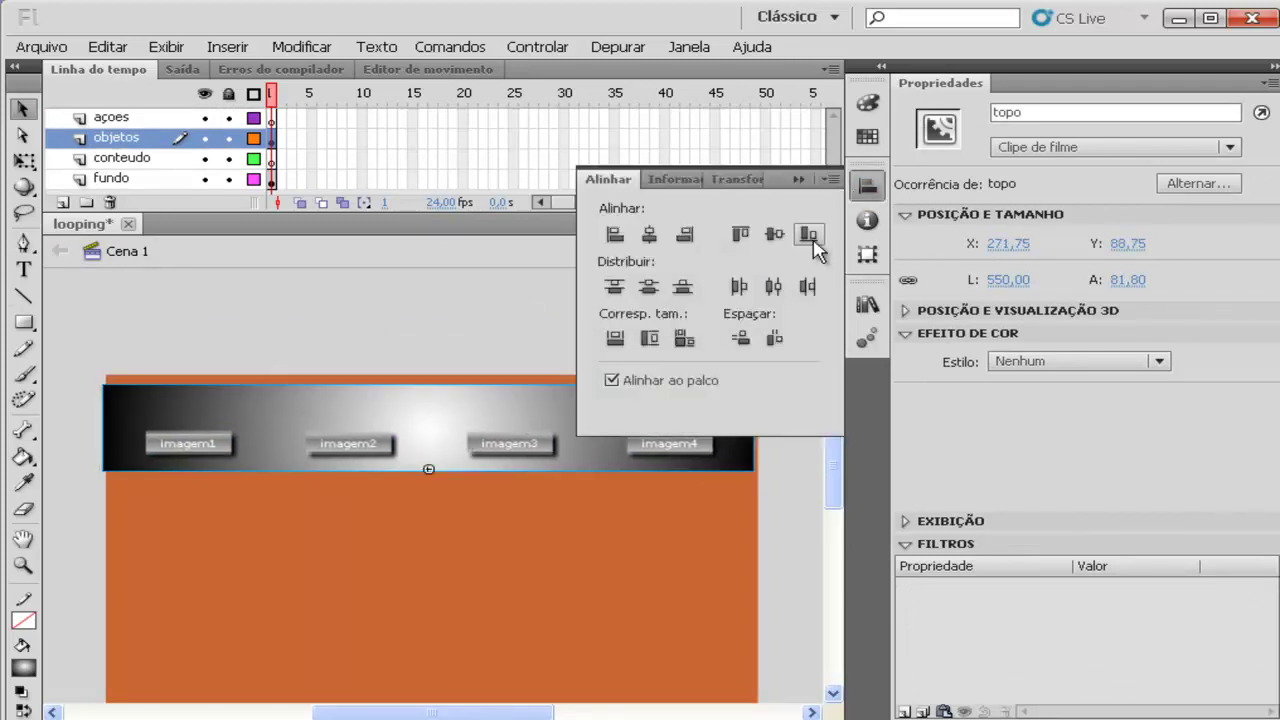
click(742, 240)
click(650, 235)
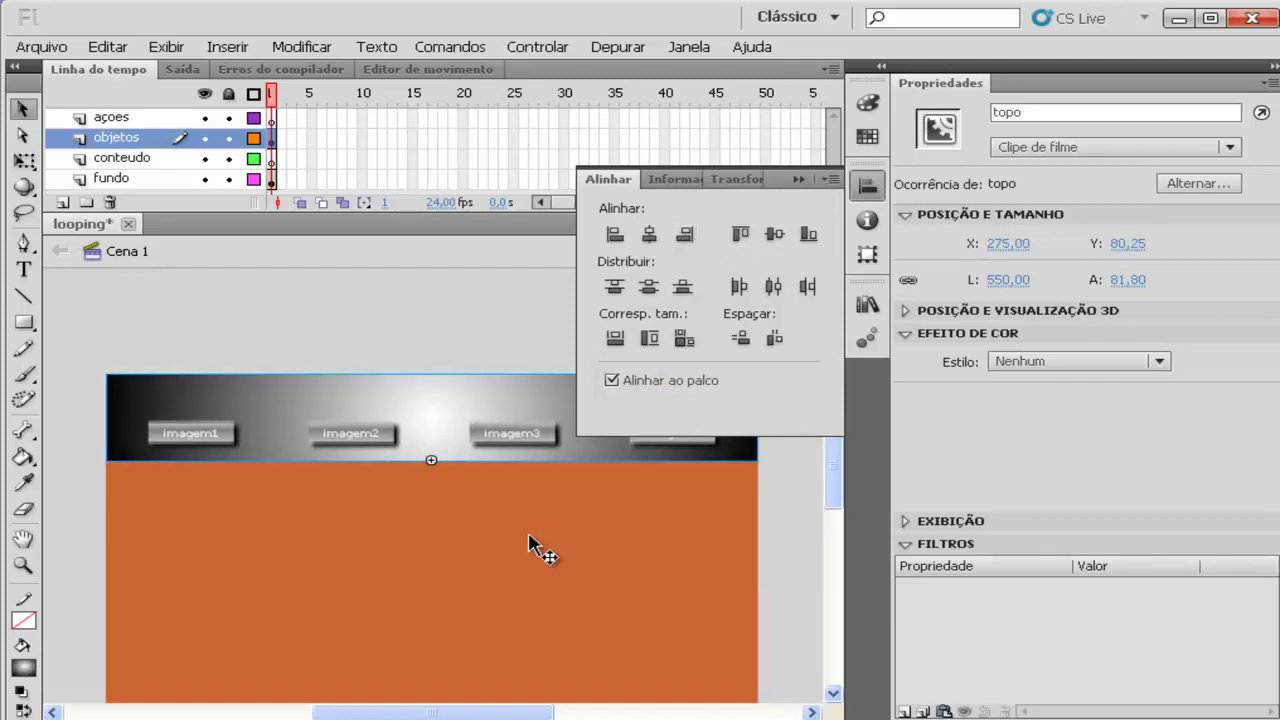
click(798, 180)
scroll(745, 515, down, 3)
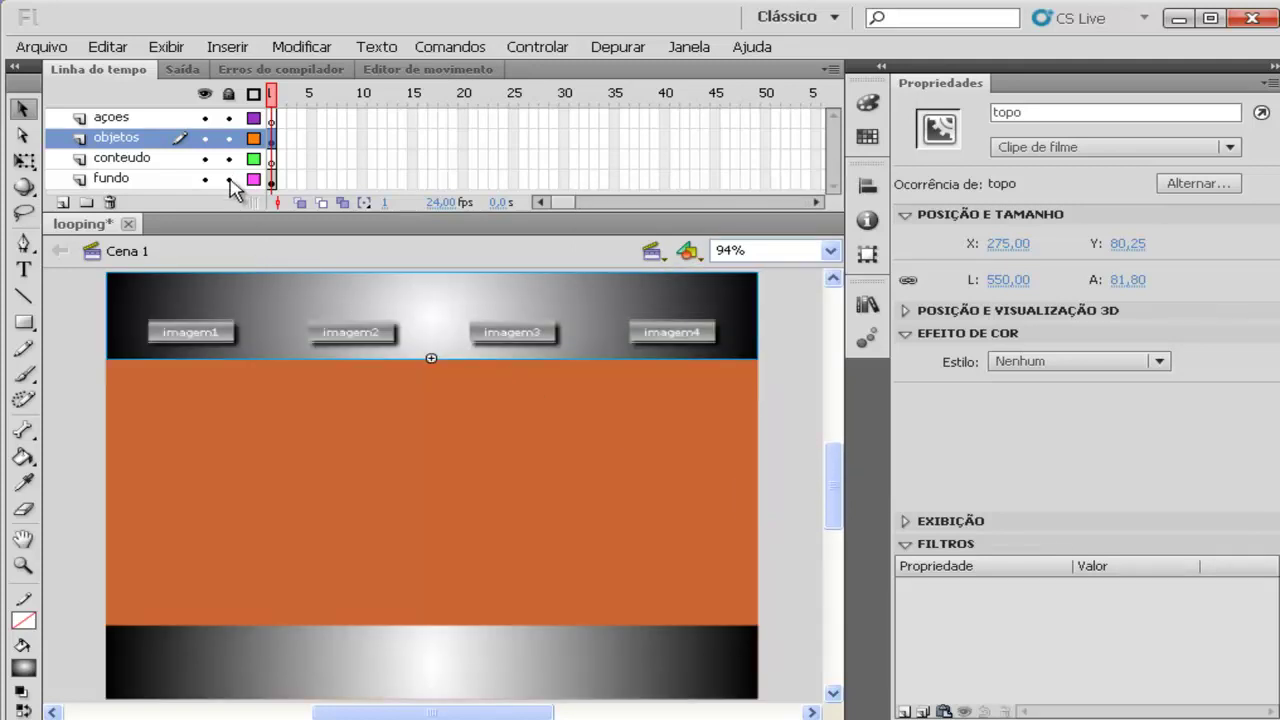
click(140, 181)
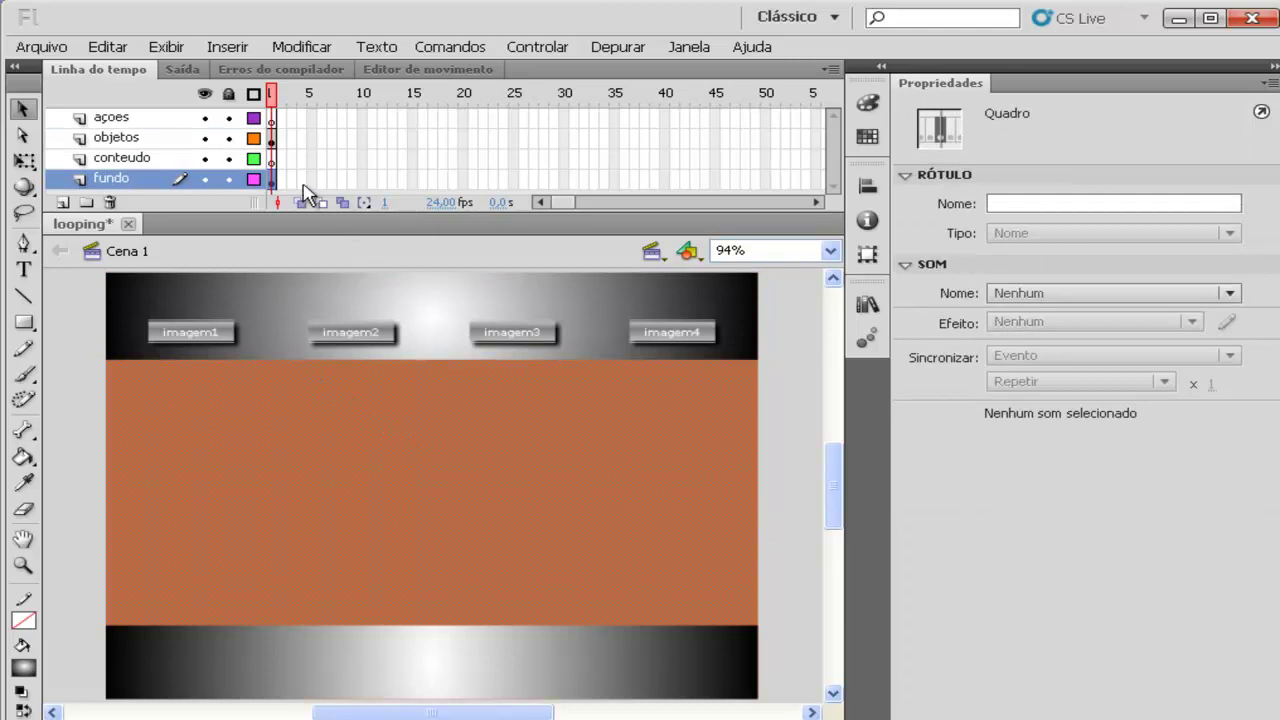
click(164, 158)
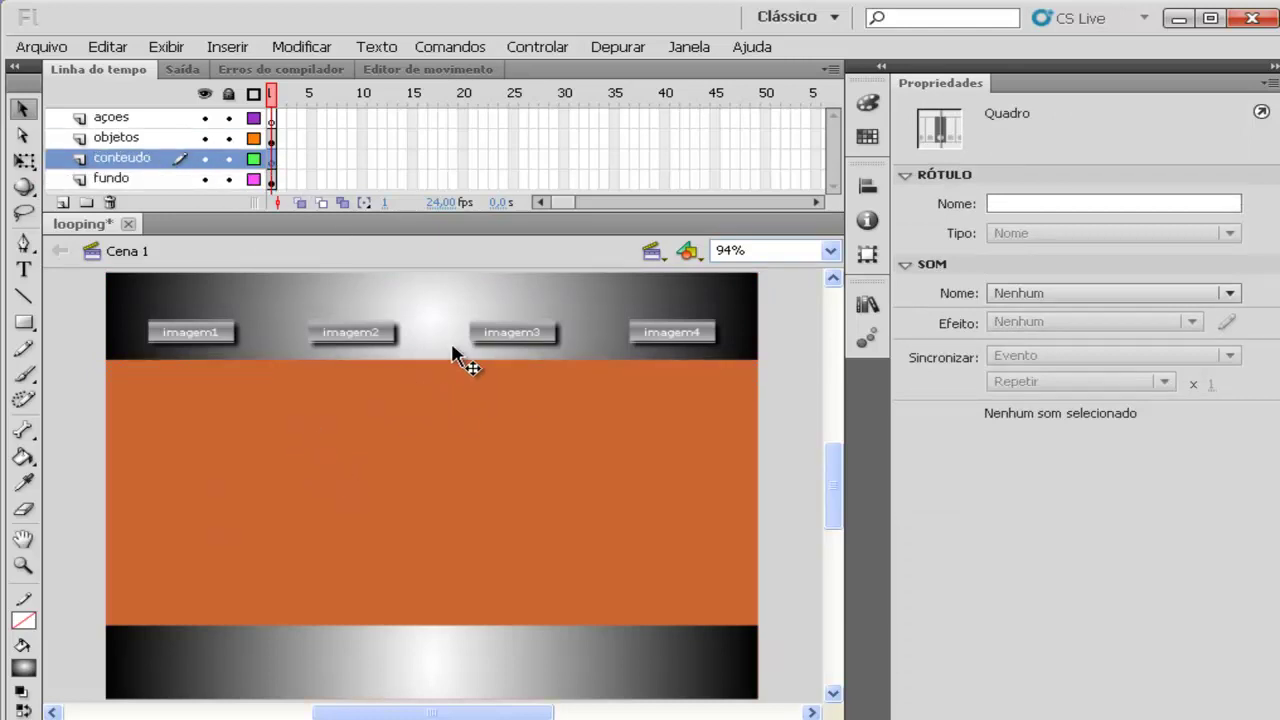
click(118, 138)
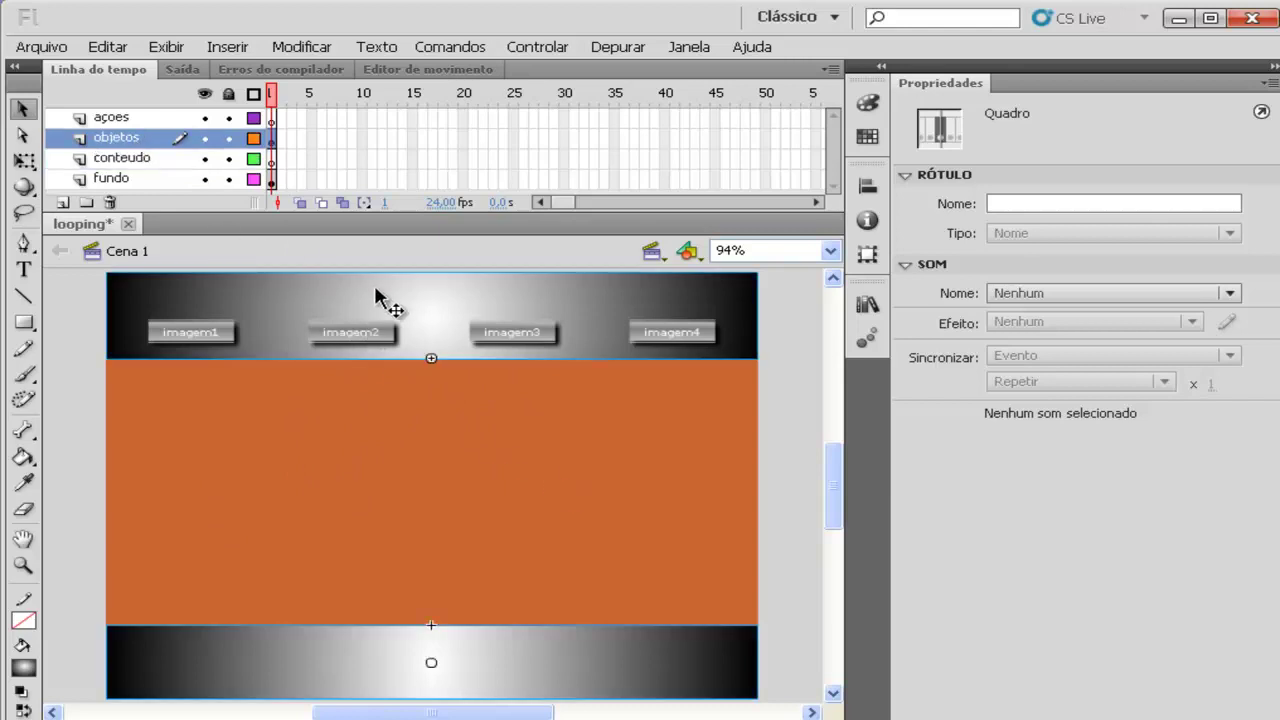
Step: Give the footer clip on the objetos layer the instance name rodape
click(803, 578)
click(590, 690)
click(1019, 111)
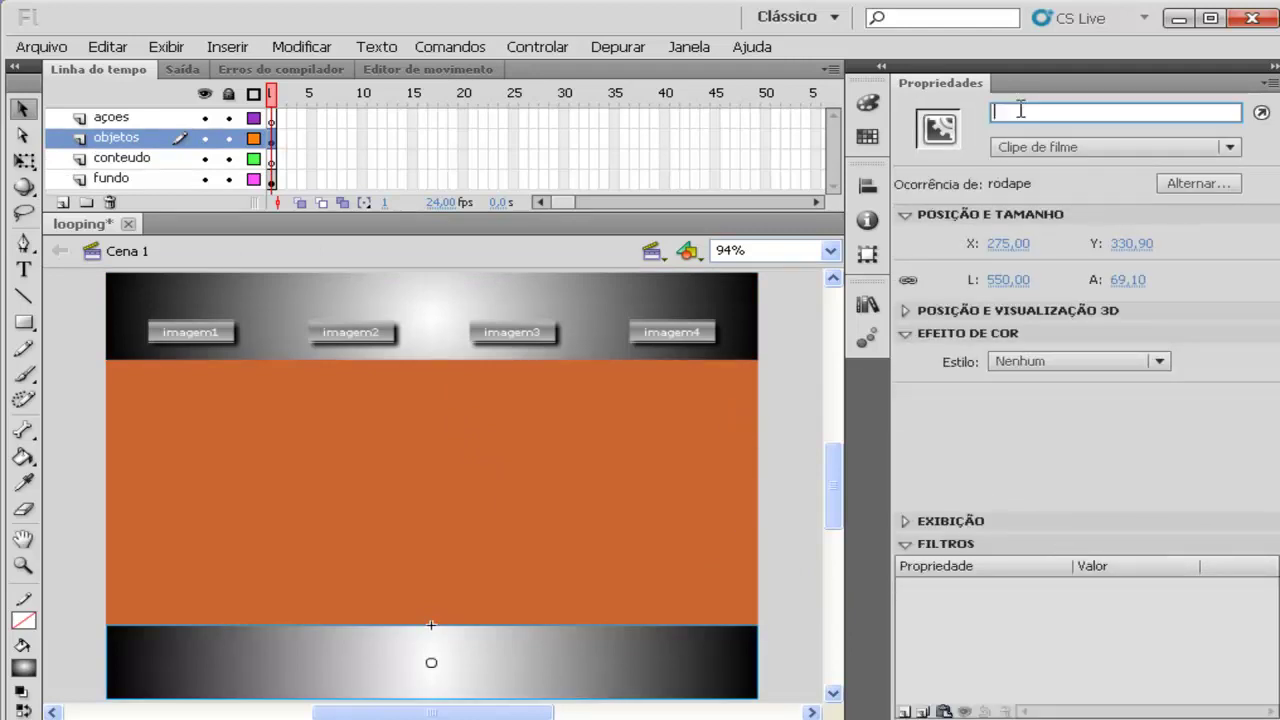
text(rodape)
key(Return)
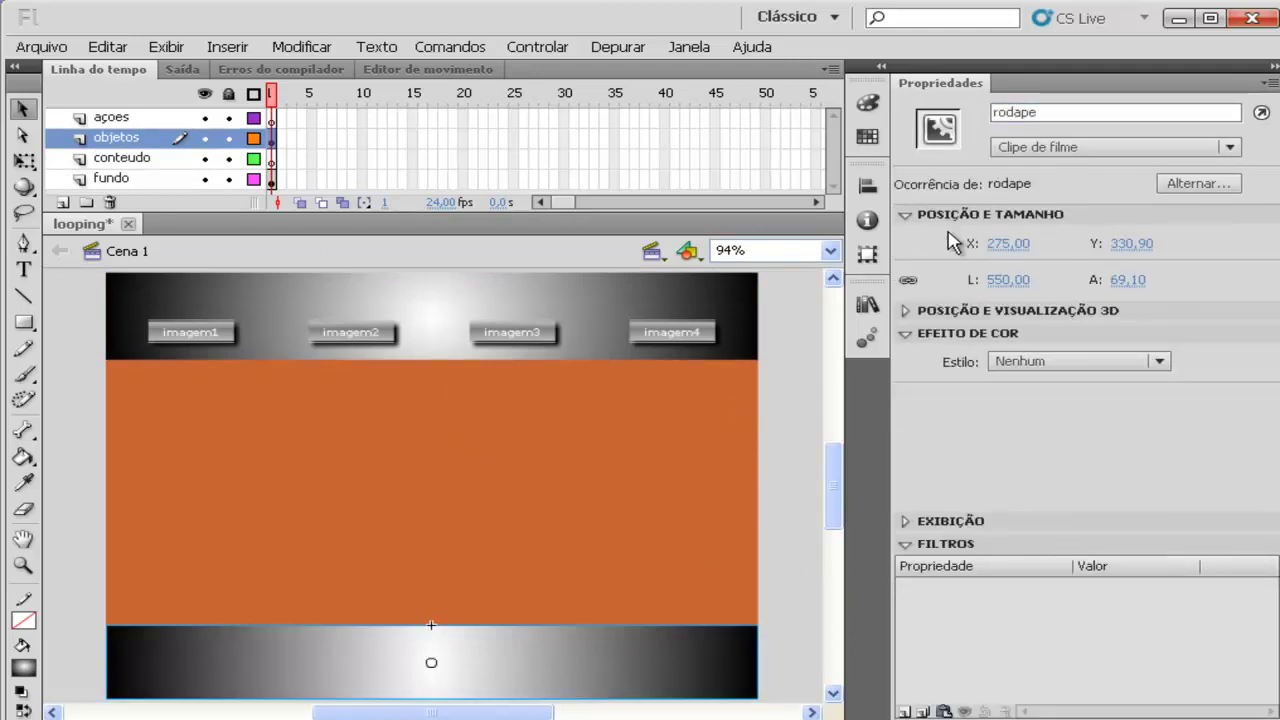
Step: Draw a gradient rectangle about 206 by 122 px on the conteudo layer and move it to about X 146, Y 129
click(648, 298)
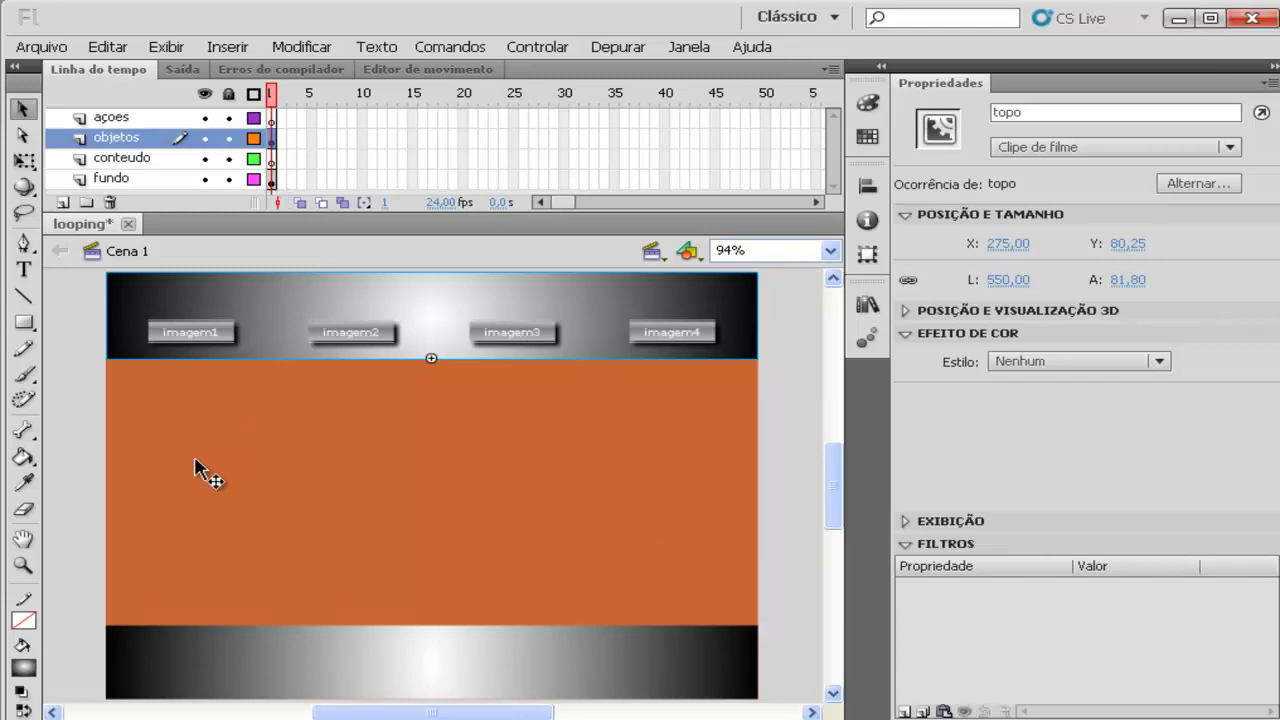
click(140, 160)
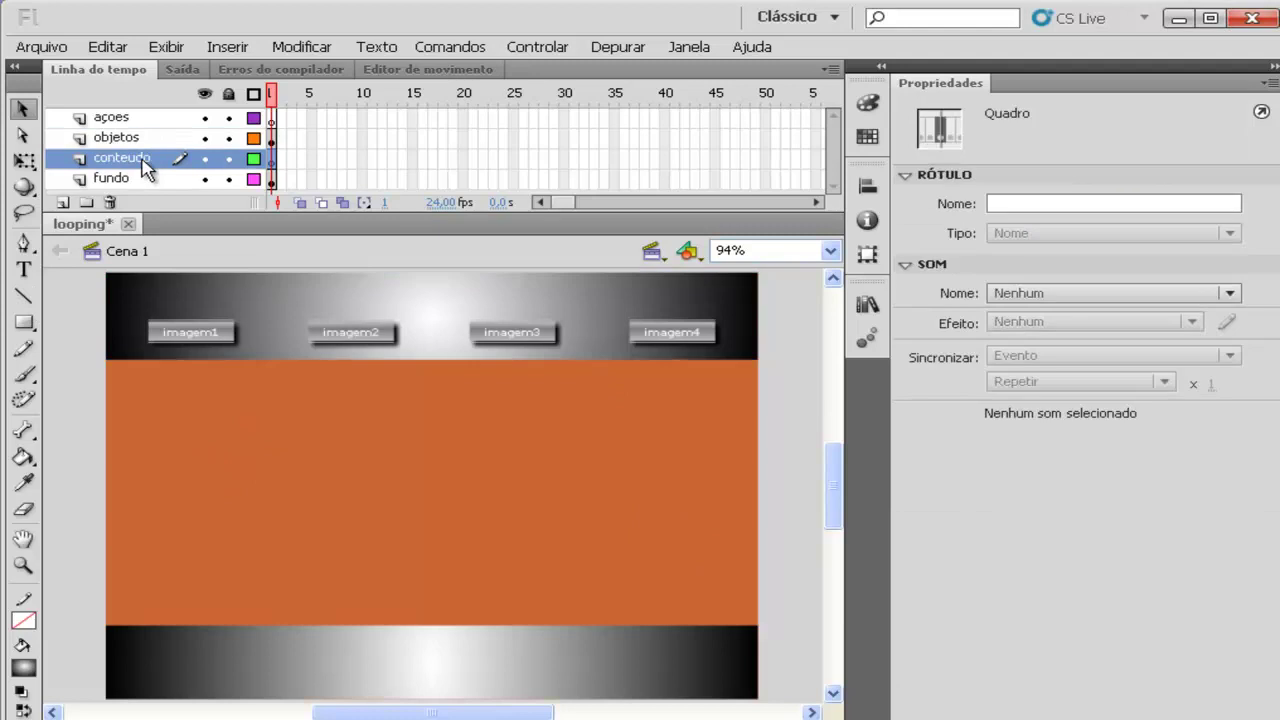
click(24, 322)
drag(376, 503, 375, 503)
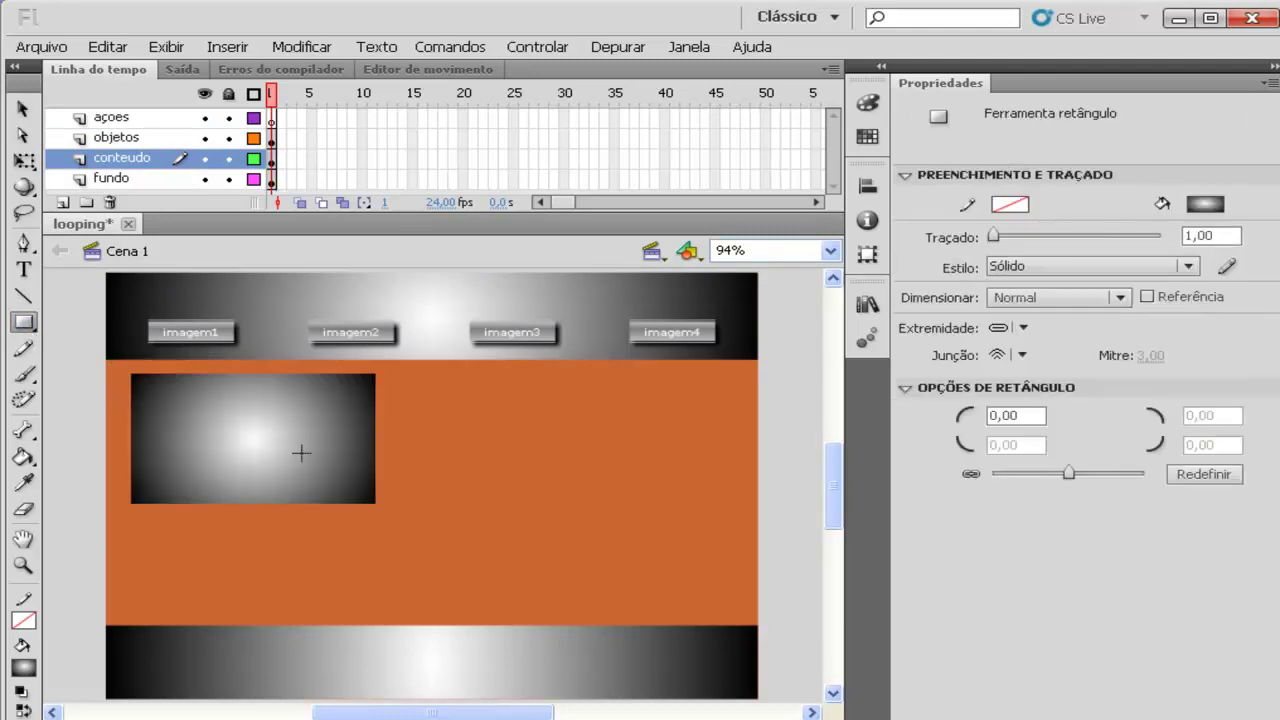
key(v)
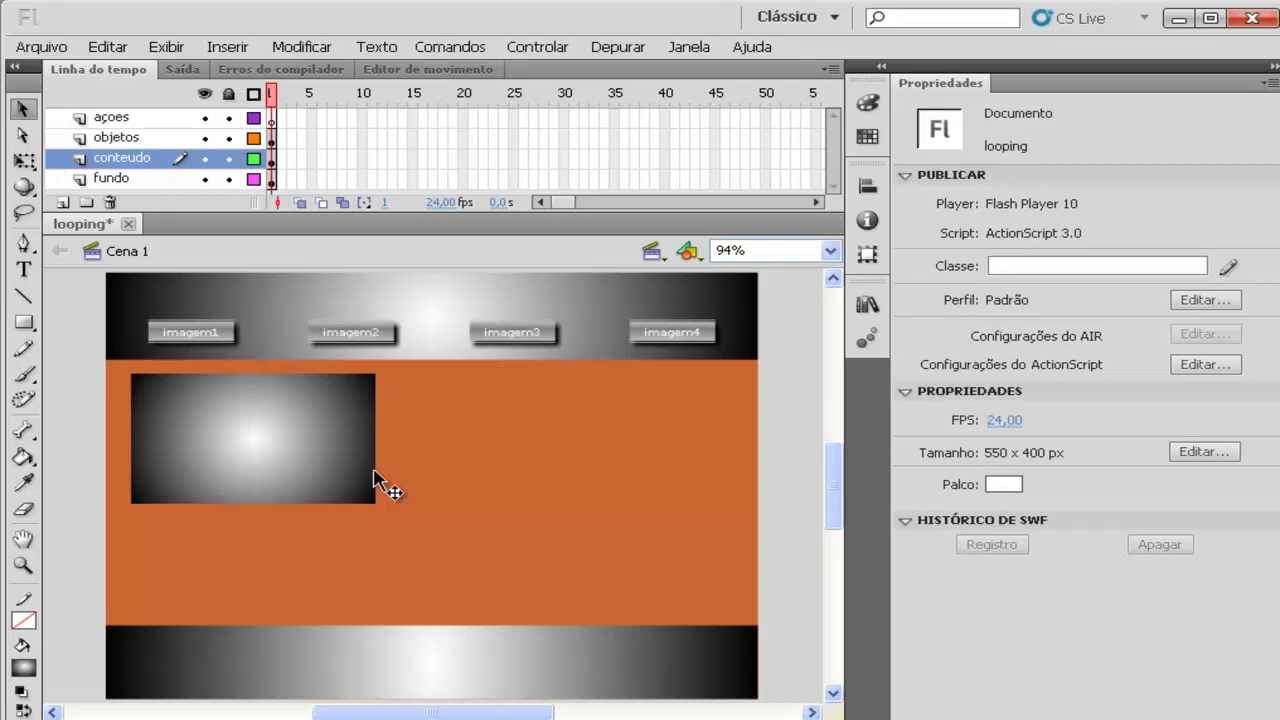
click(300, 455)
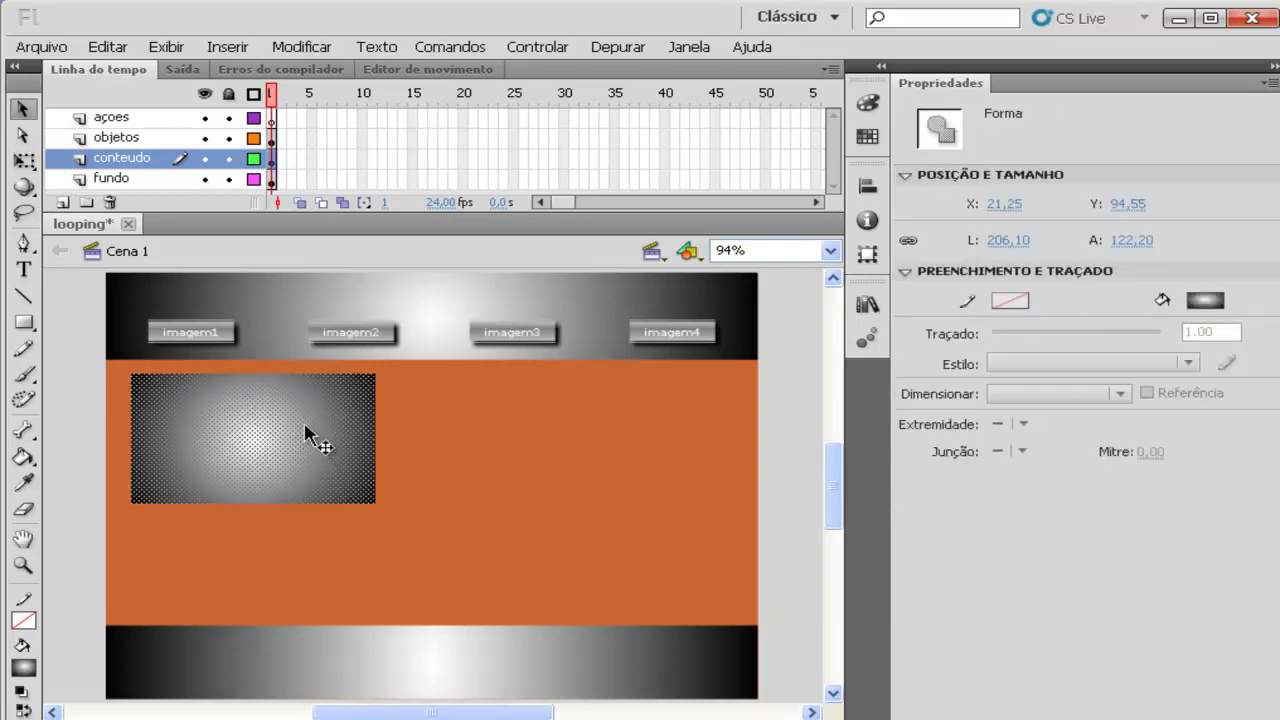
drag(274, 429, 436, 467)
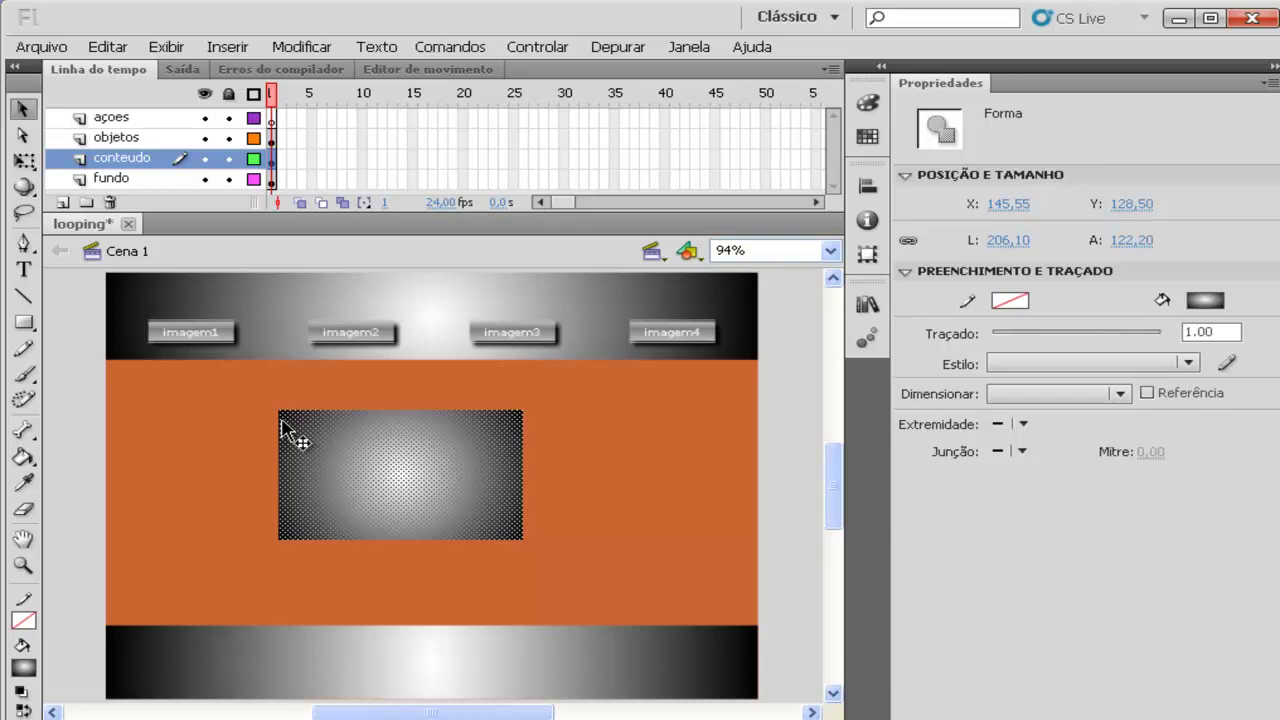
Step: Match the conteudo rectangle's width and height to the stage and fill it with the red radial gradient
drag(388, 466, 341, 469)
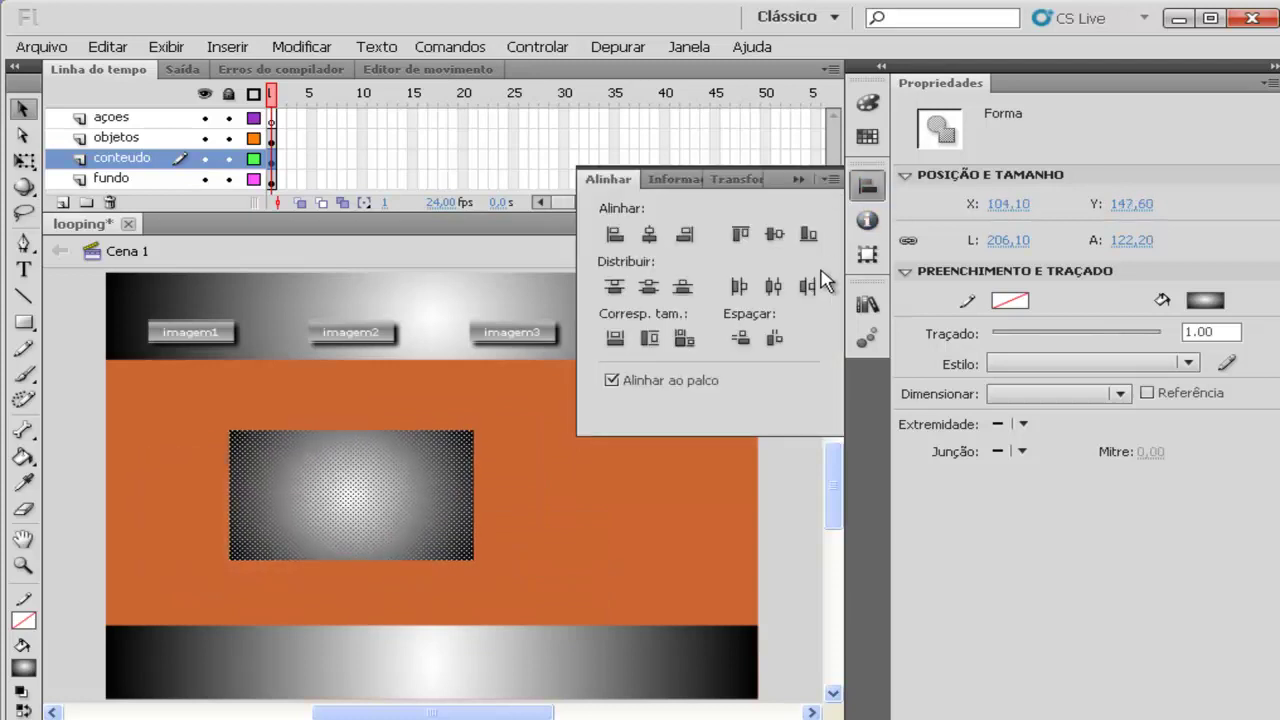
click(684, 338)
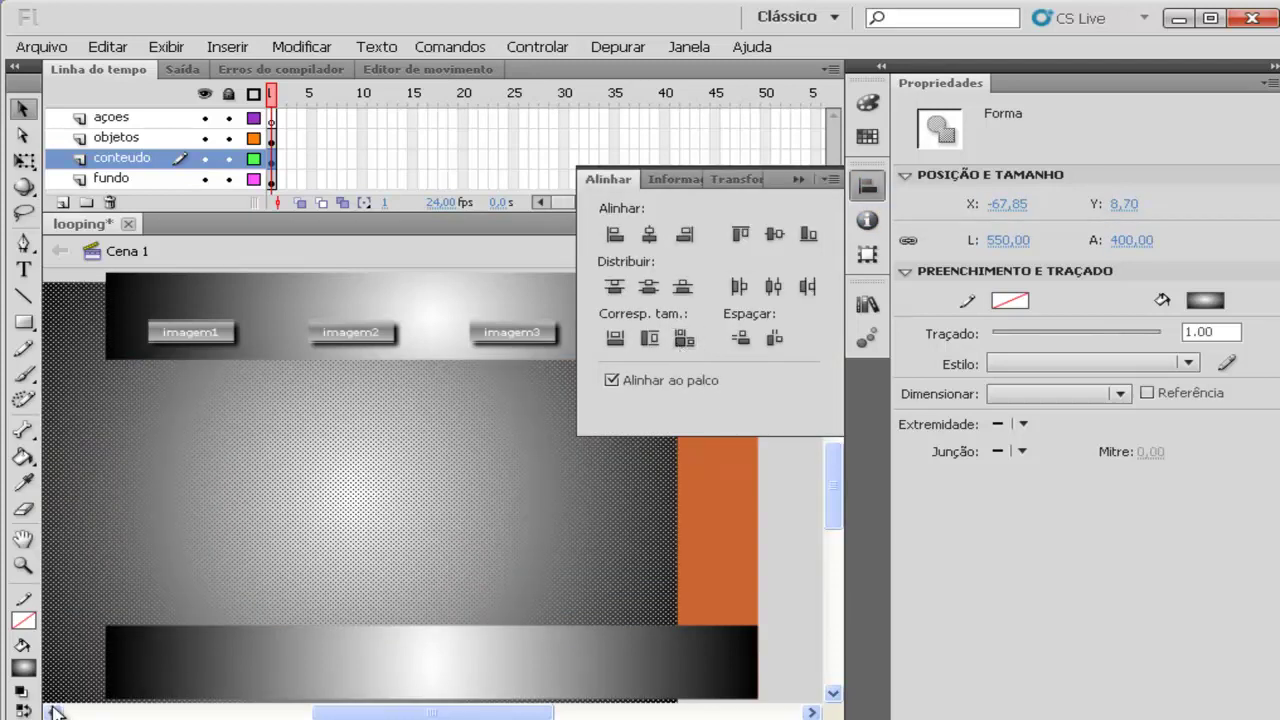
click(23, 667)
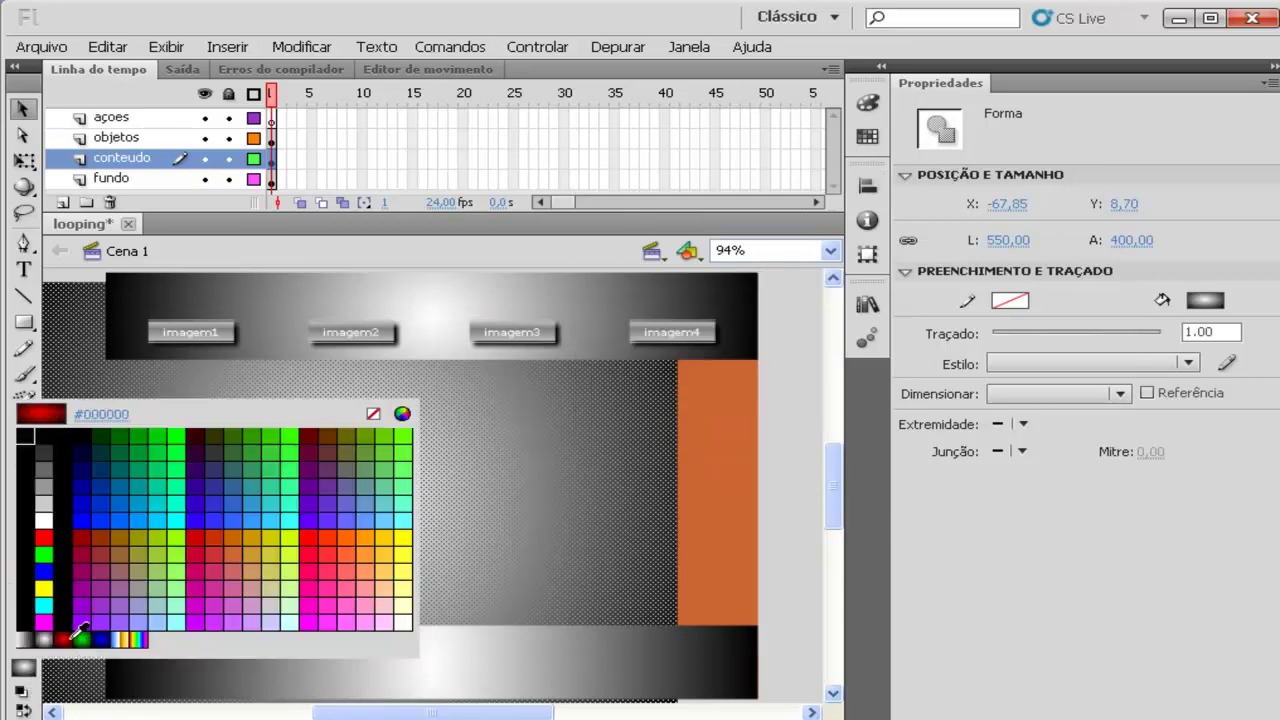
click(72, 641)
Step: Move the red rectangle over the stage and align it to the stage's left and top edges
drag(540, 475, 607, 400)
click(867, 186)
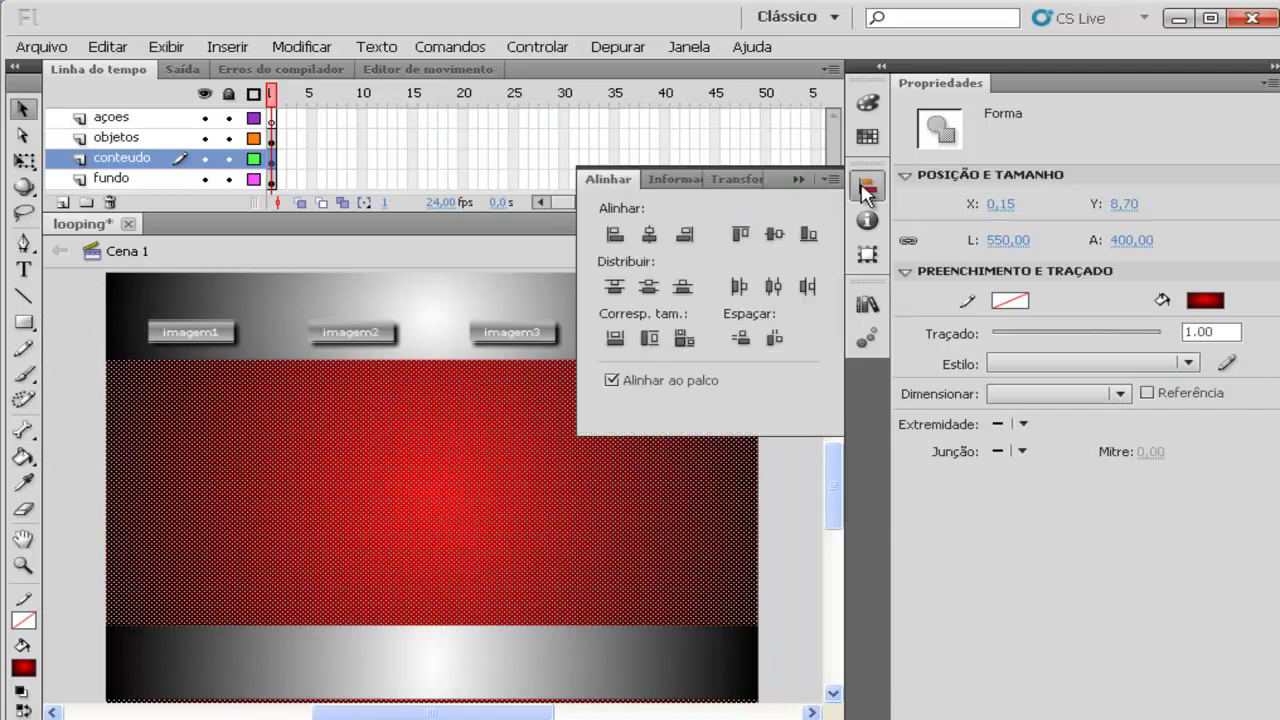
click(617, 236)
click(741, 236)
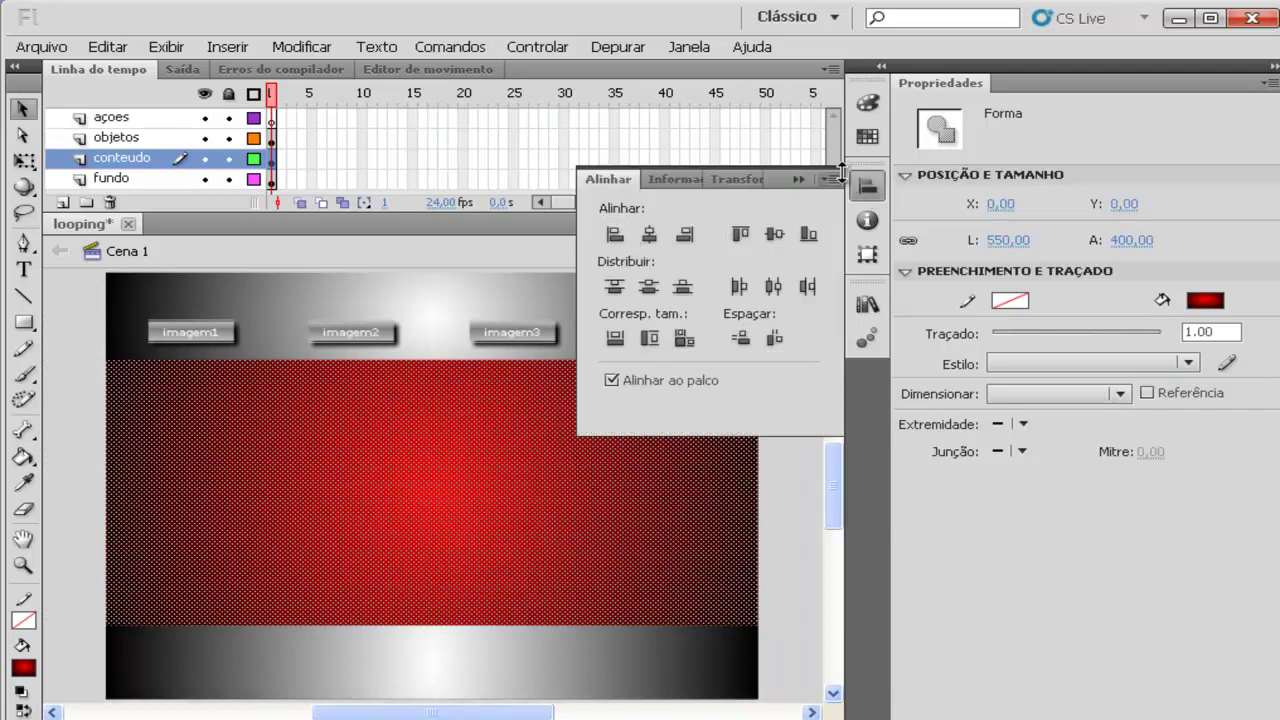
click(798, 179)
Step: Convert the red rectangle to a movie clip symbol named container with its registration point at the top-left corner
key(F8)
text(container)
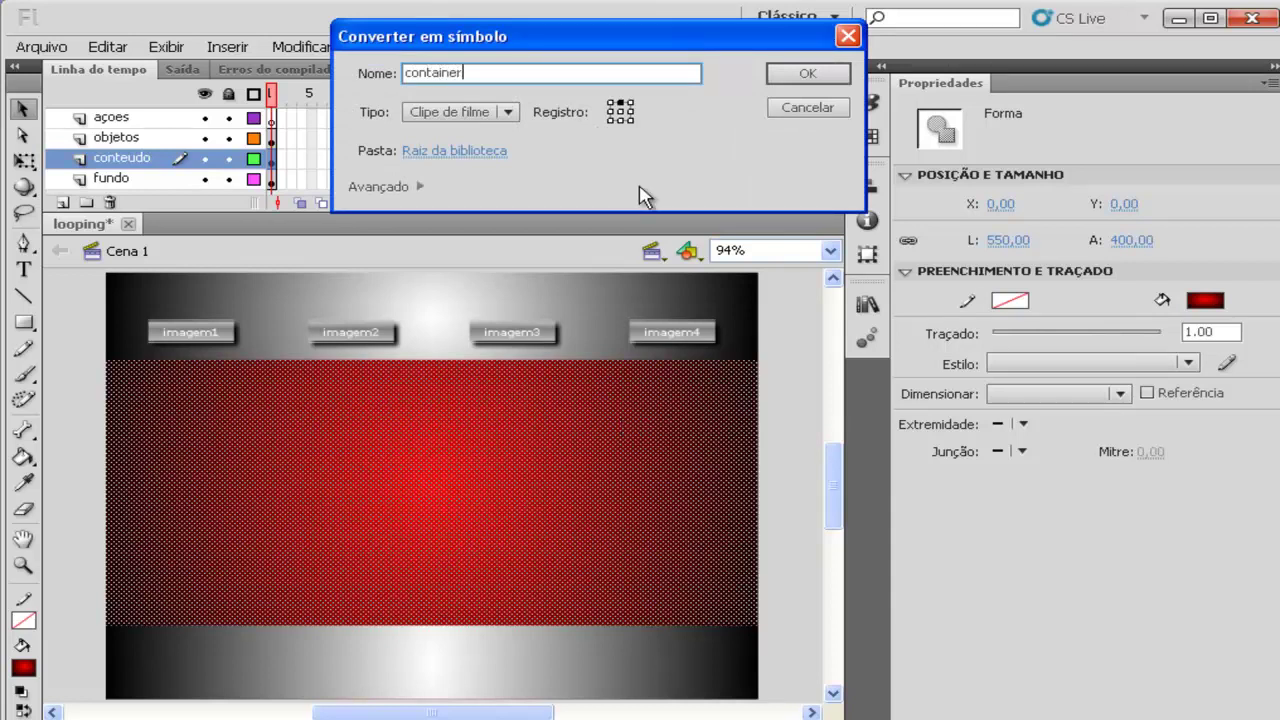
click(612, 103)
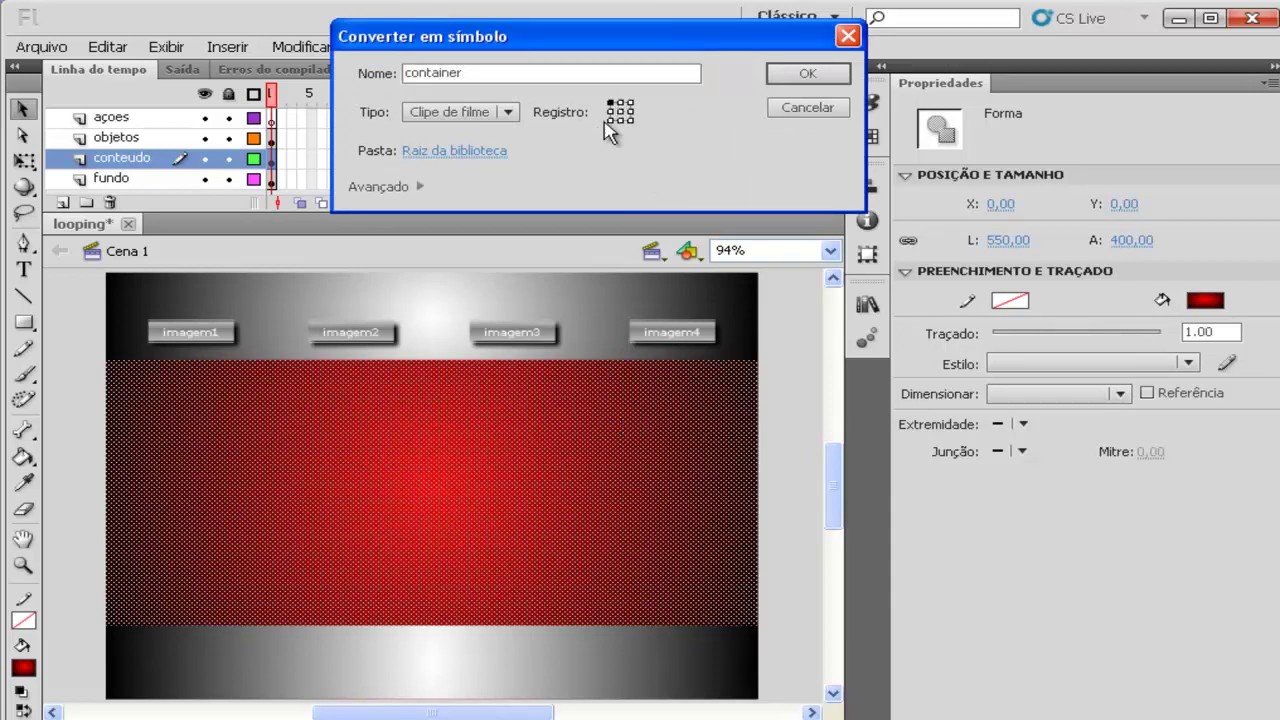
click(806, 74)
Step: Inspect the container clip's top-left corner and select the container, footer and topo clips to check their properties
scroll(543, 391, up, 2)
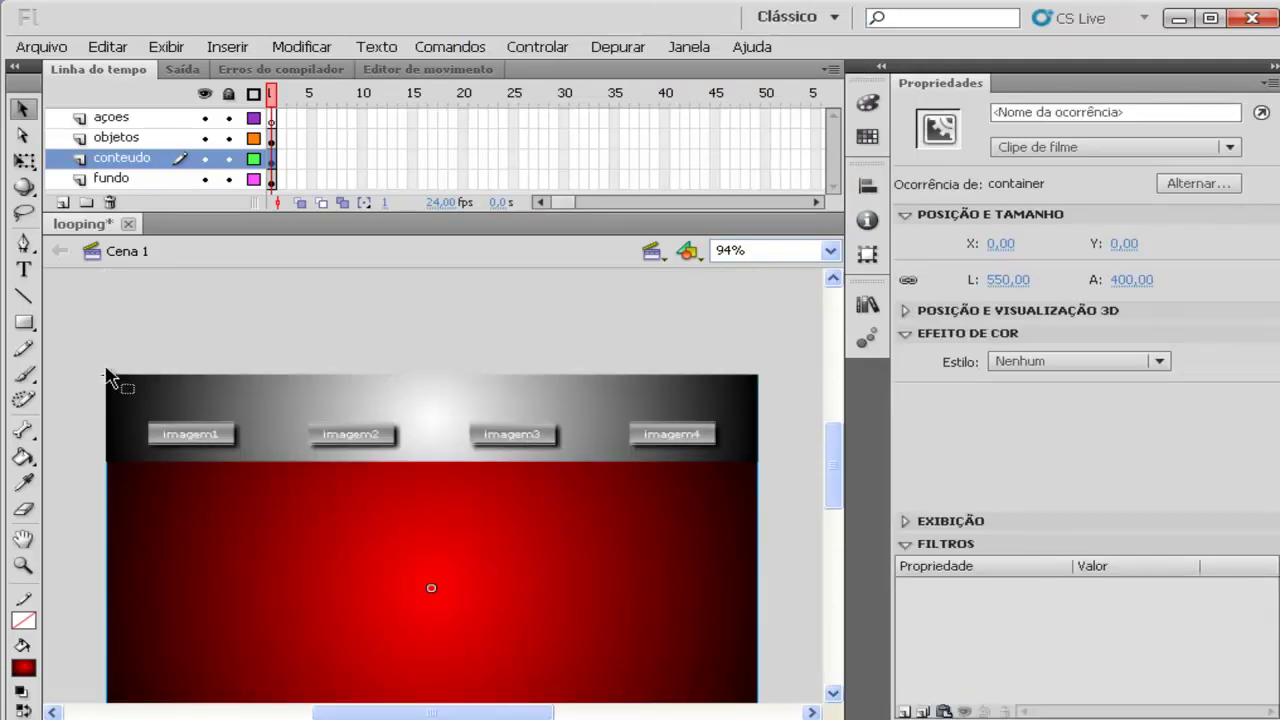
drag(88, 346, 126, 400)
scroll(454, 545, down, 2)
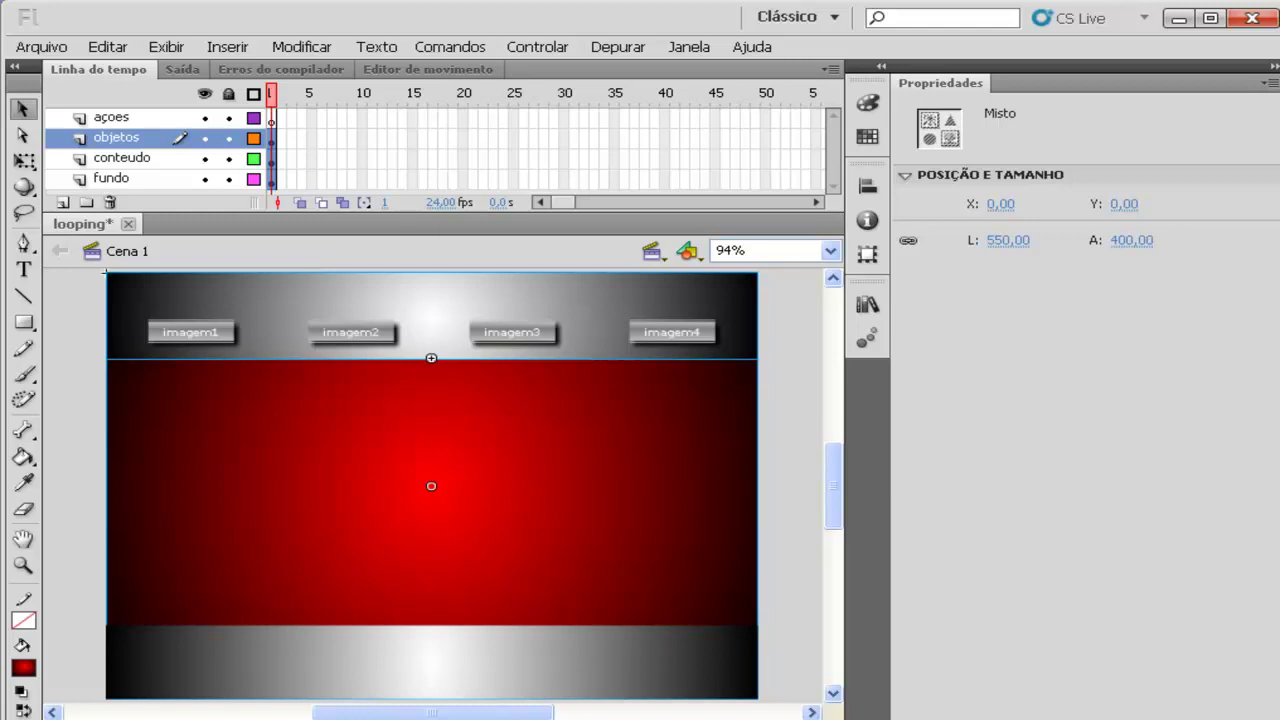
click(714, 536)
click(541, 645)
click(418, 352)
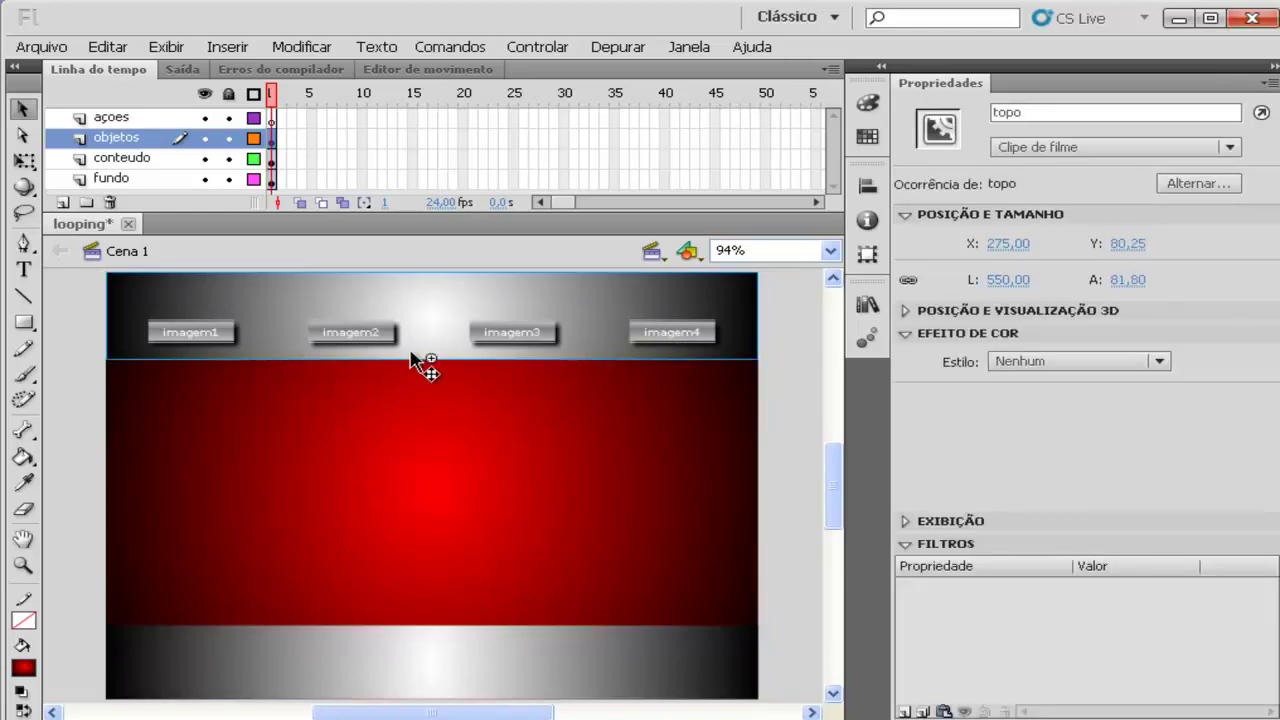
Step: Select the first frame of the açoes layer
click(272, 118)
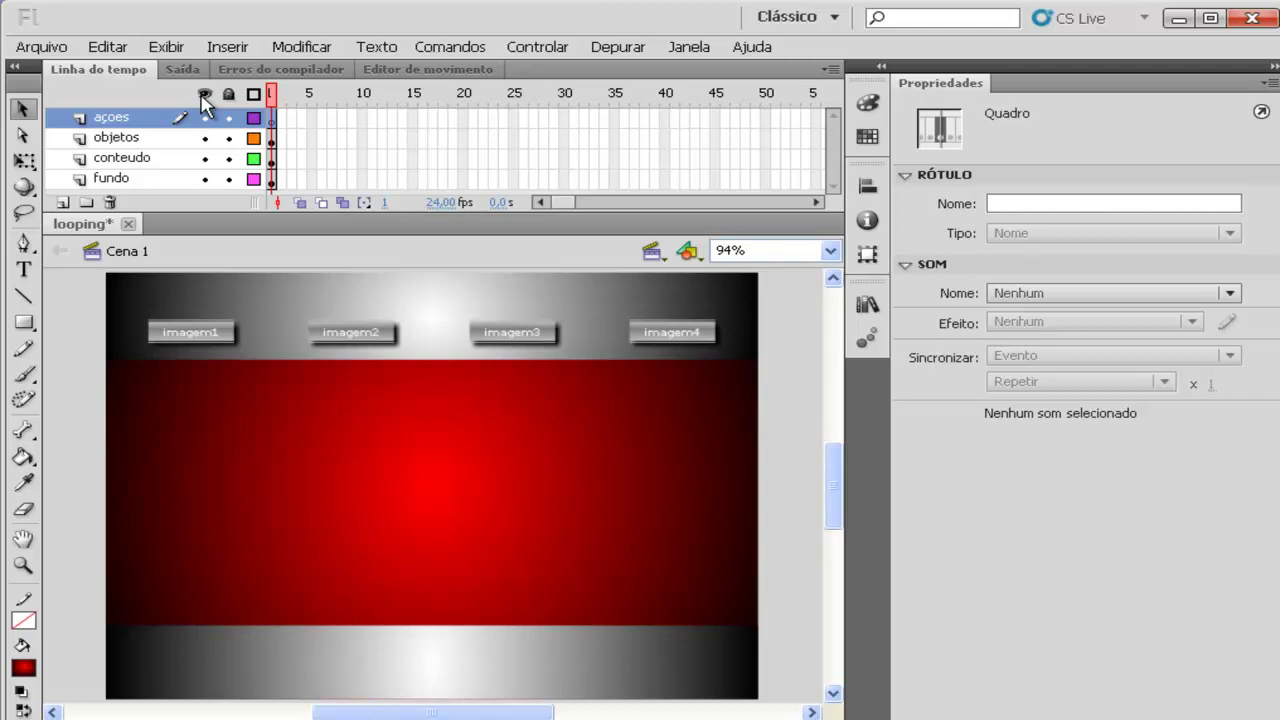